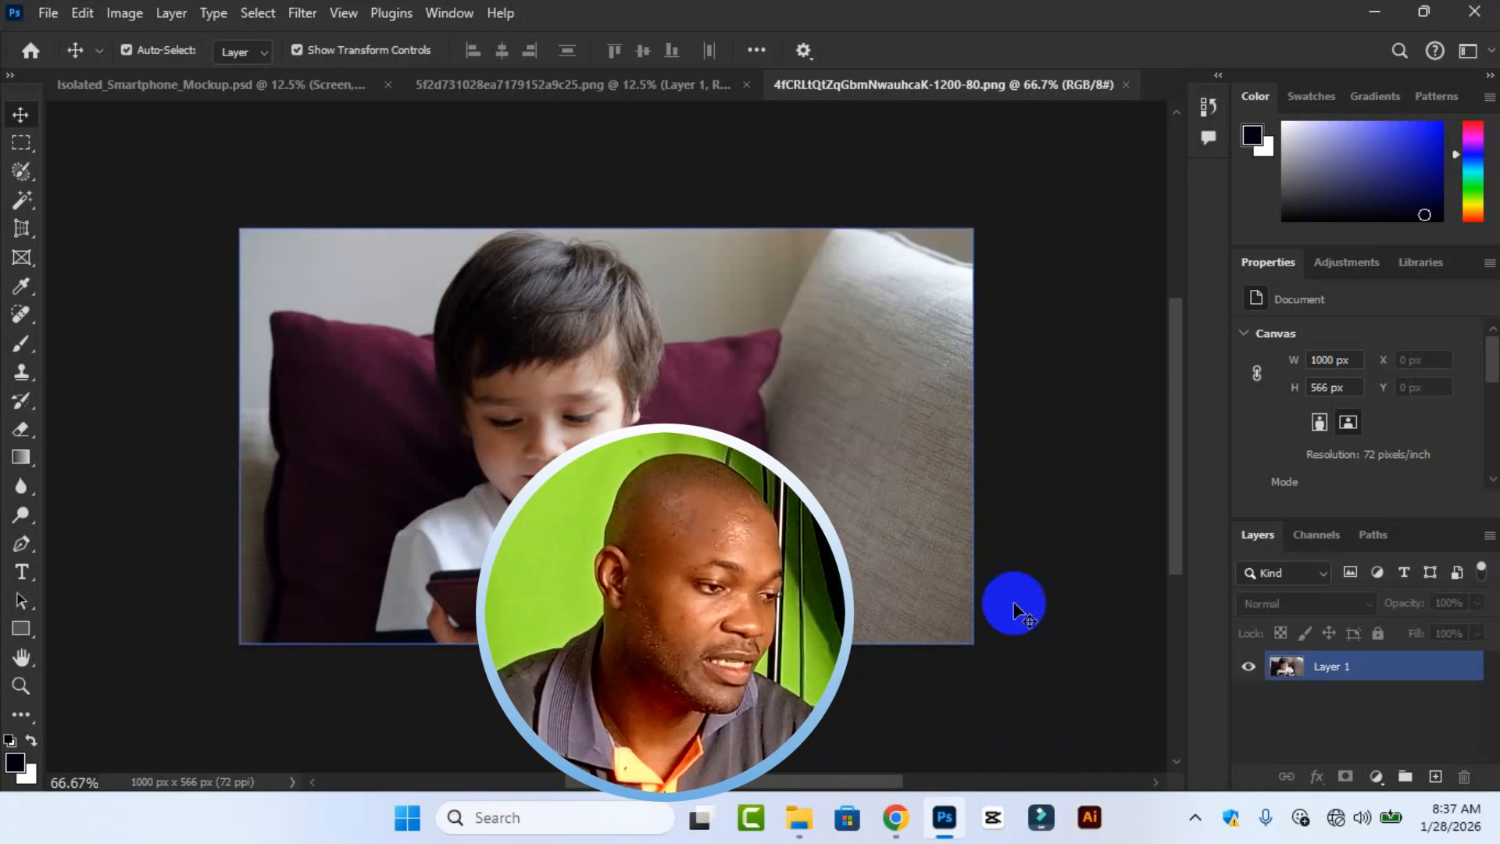
click(906, 637)
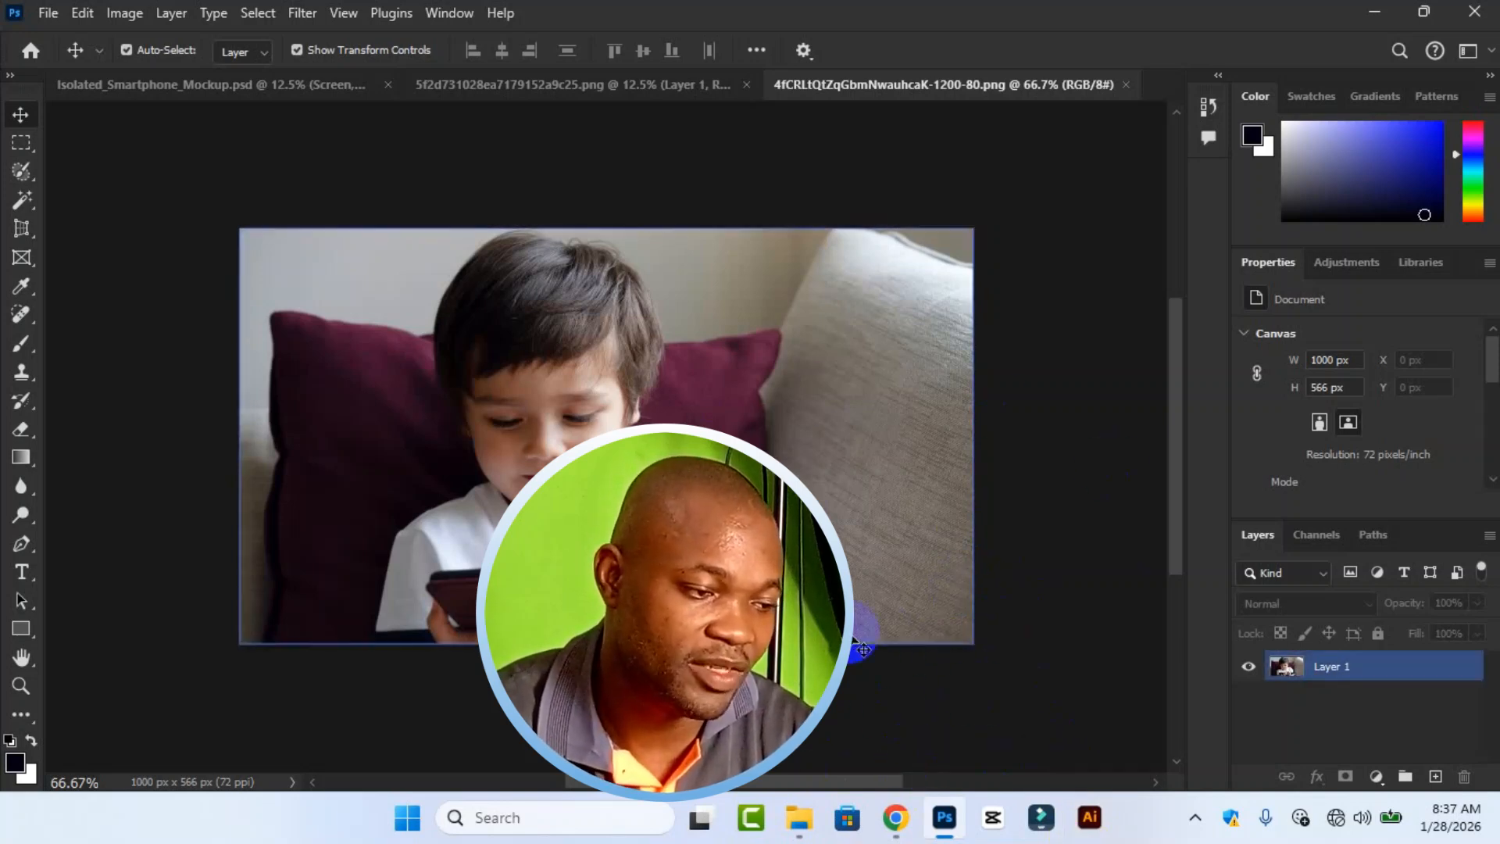
click(533, 355)
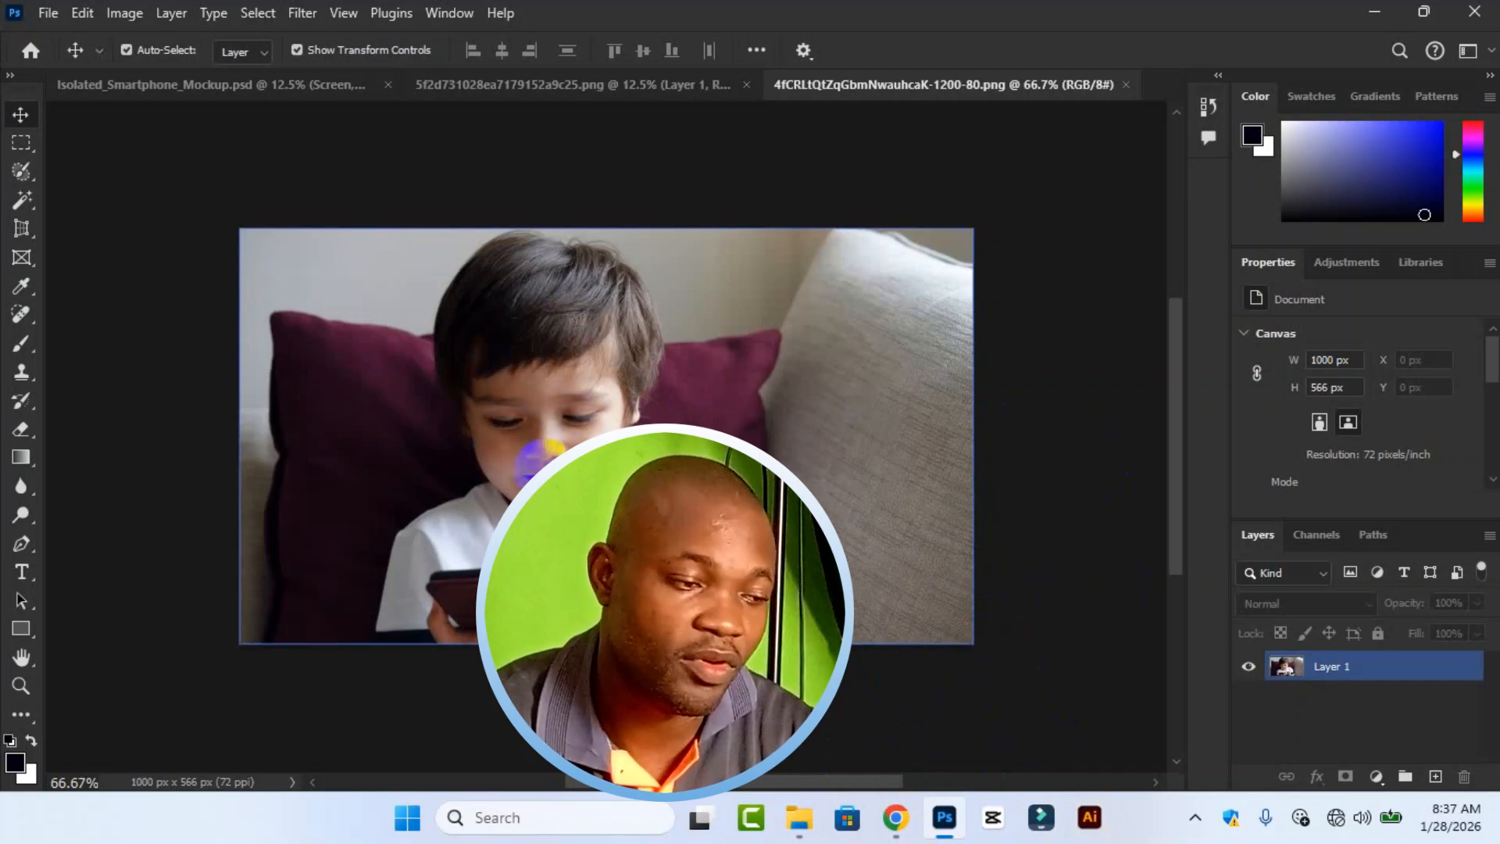
click(508, 391)
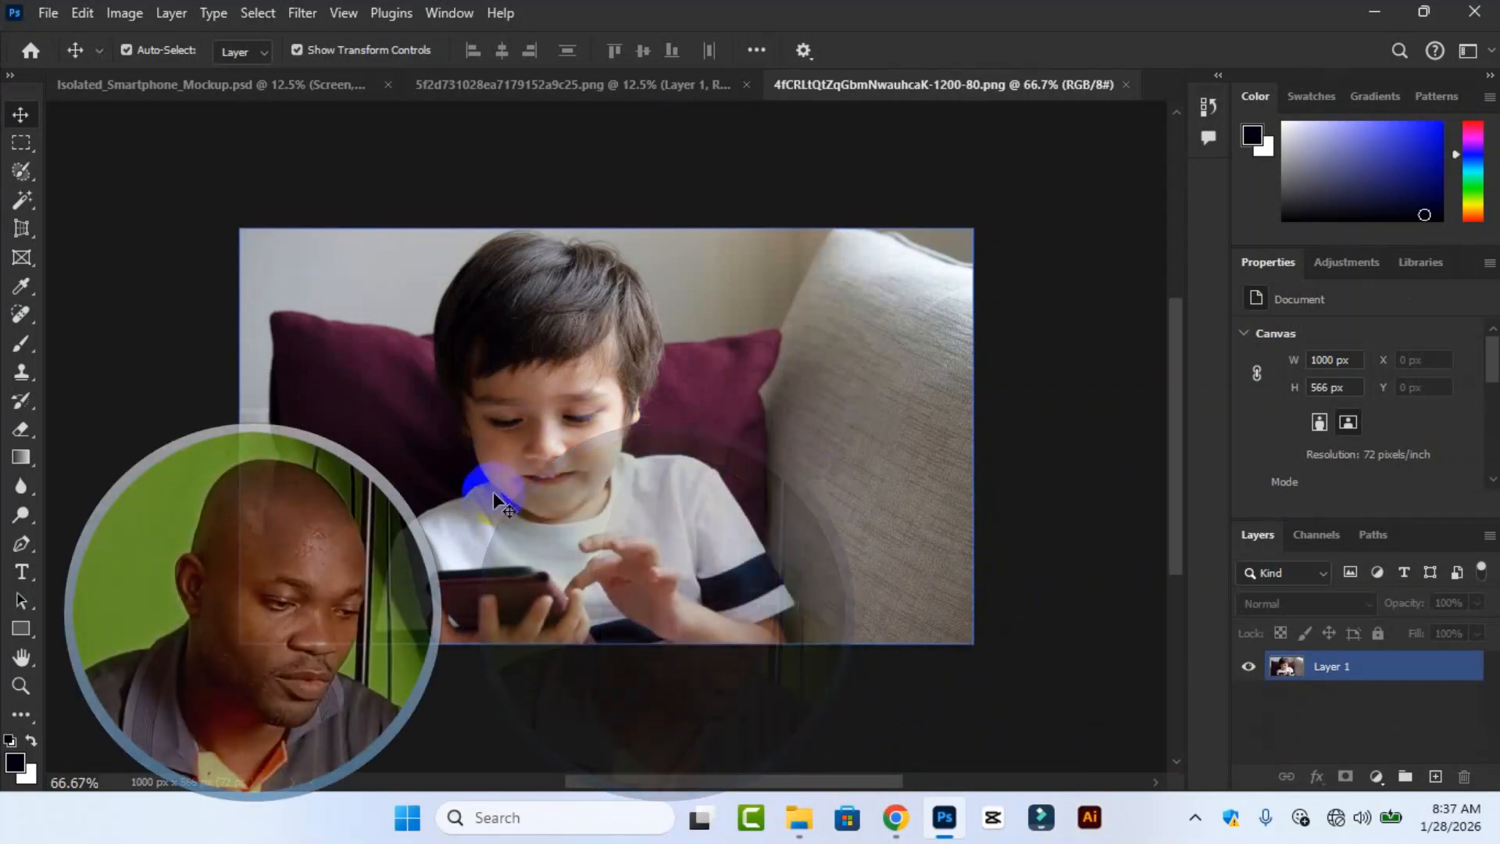
Try a Gaussian Blur with a radius of about 78 pixels on the whole photo layer, and undo it.
click(827, 503)
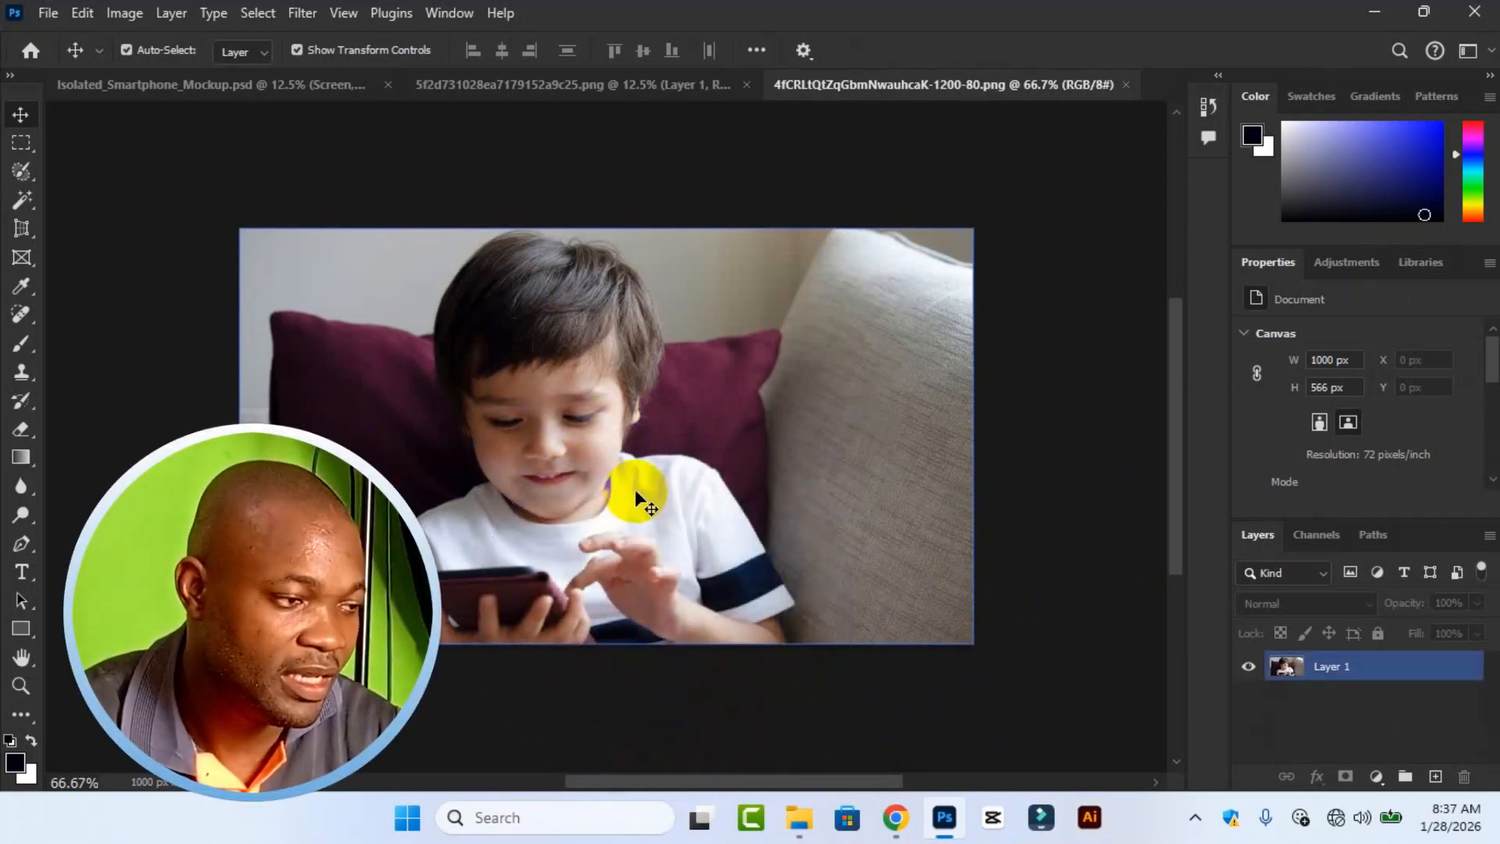
click(634, 487)
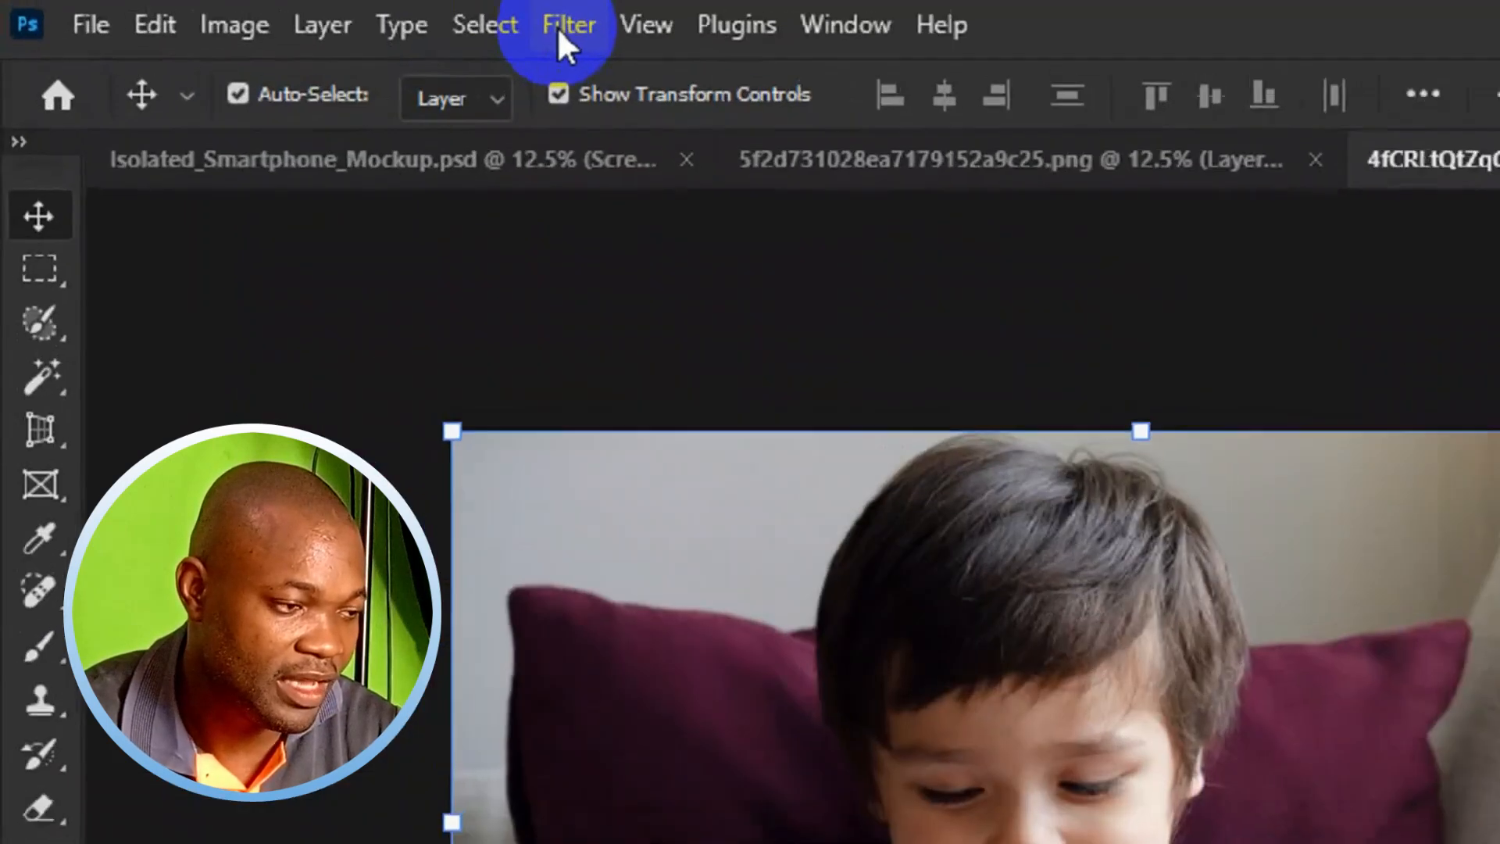
click(302, 13)
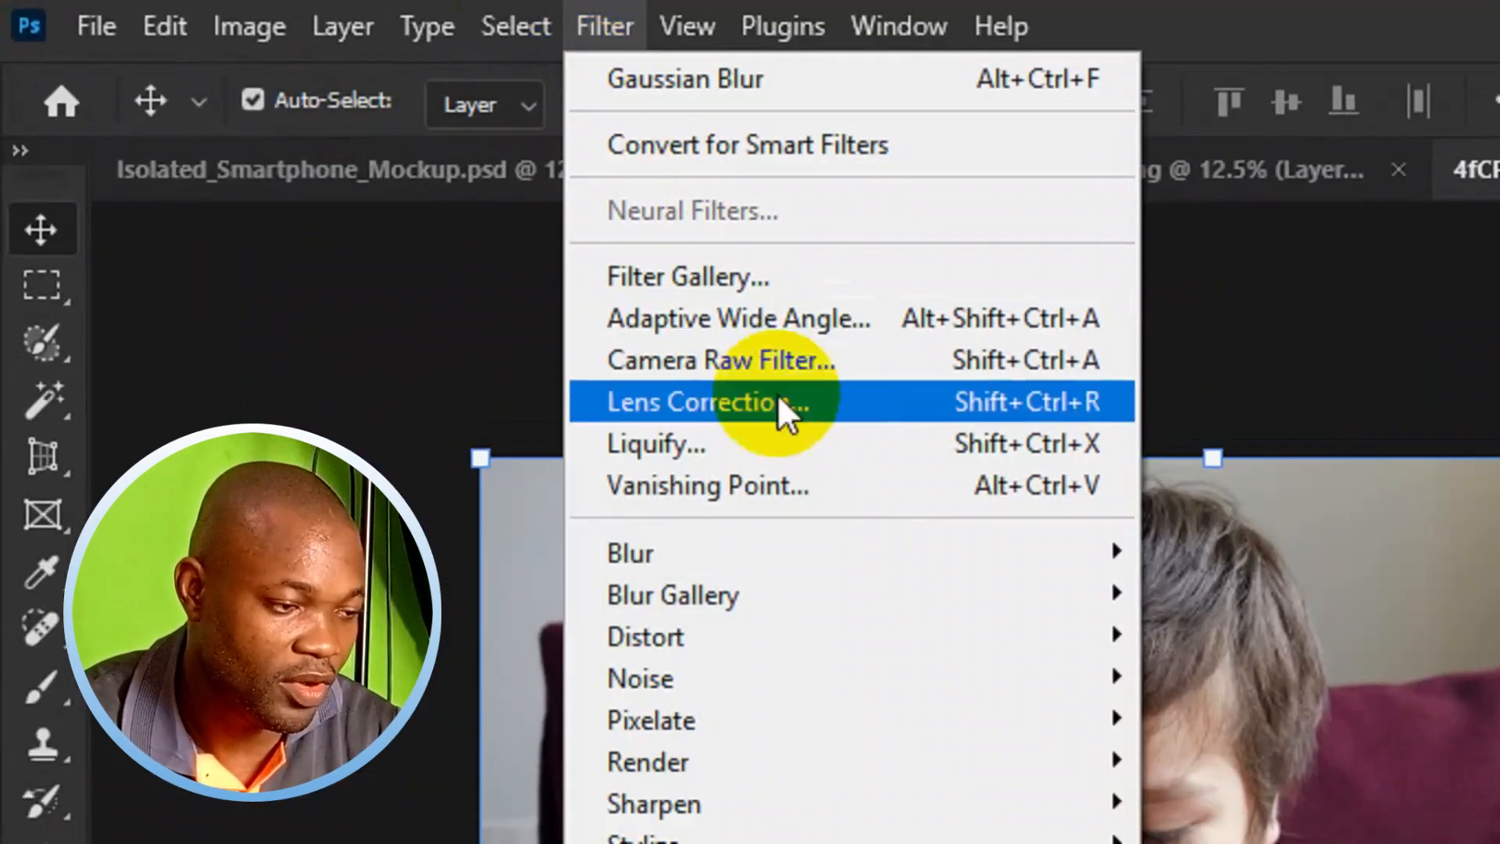
mouse_move(805, 552)
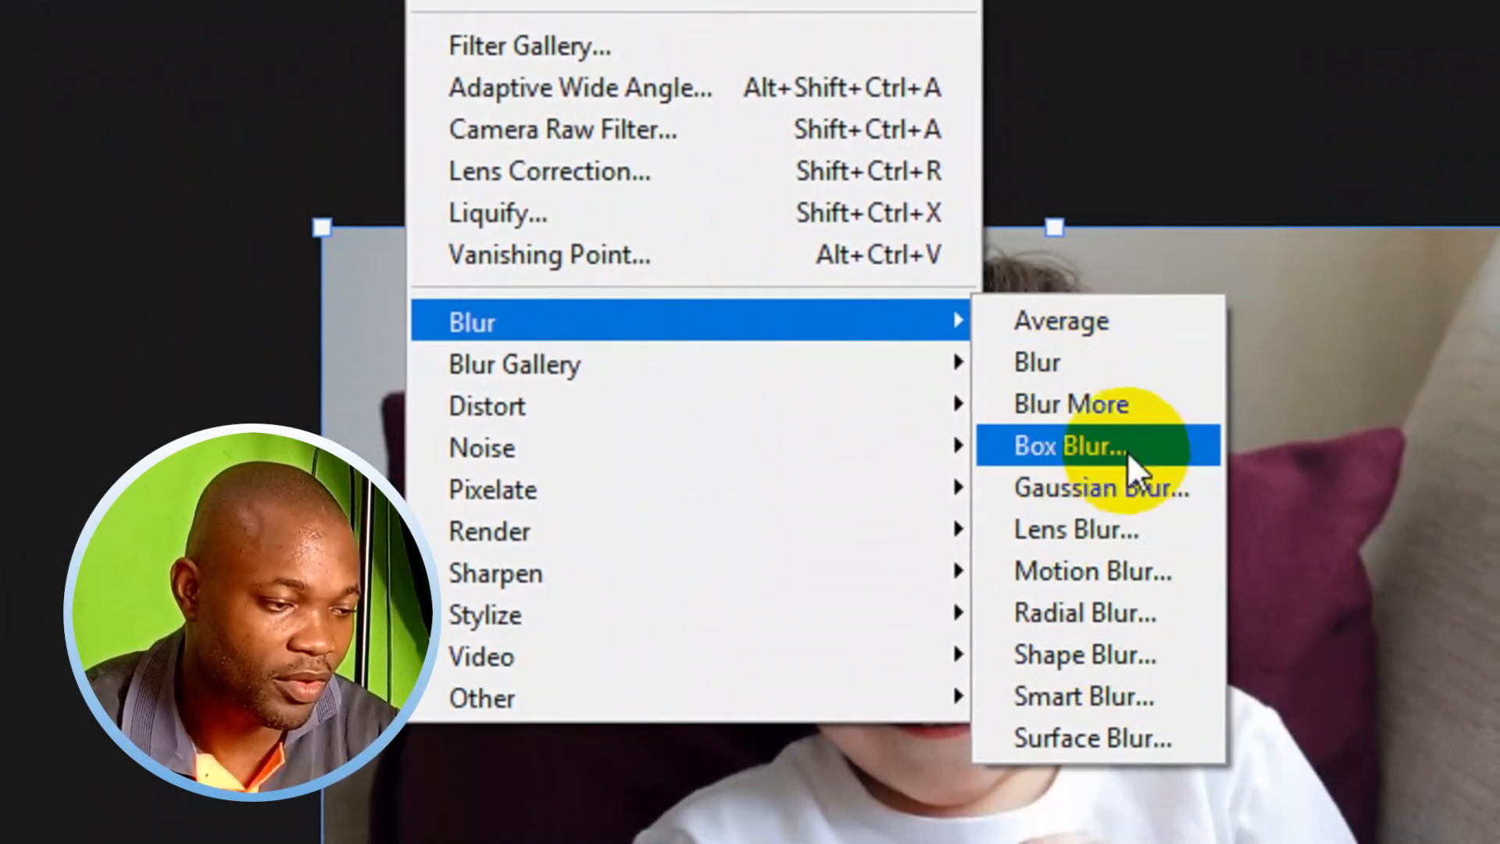
click(1095, 500)
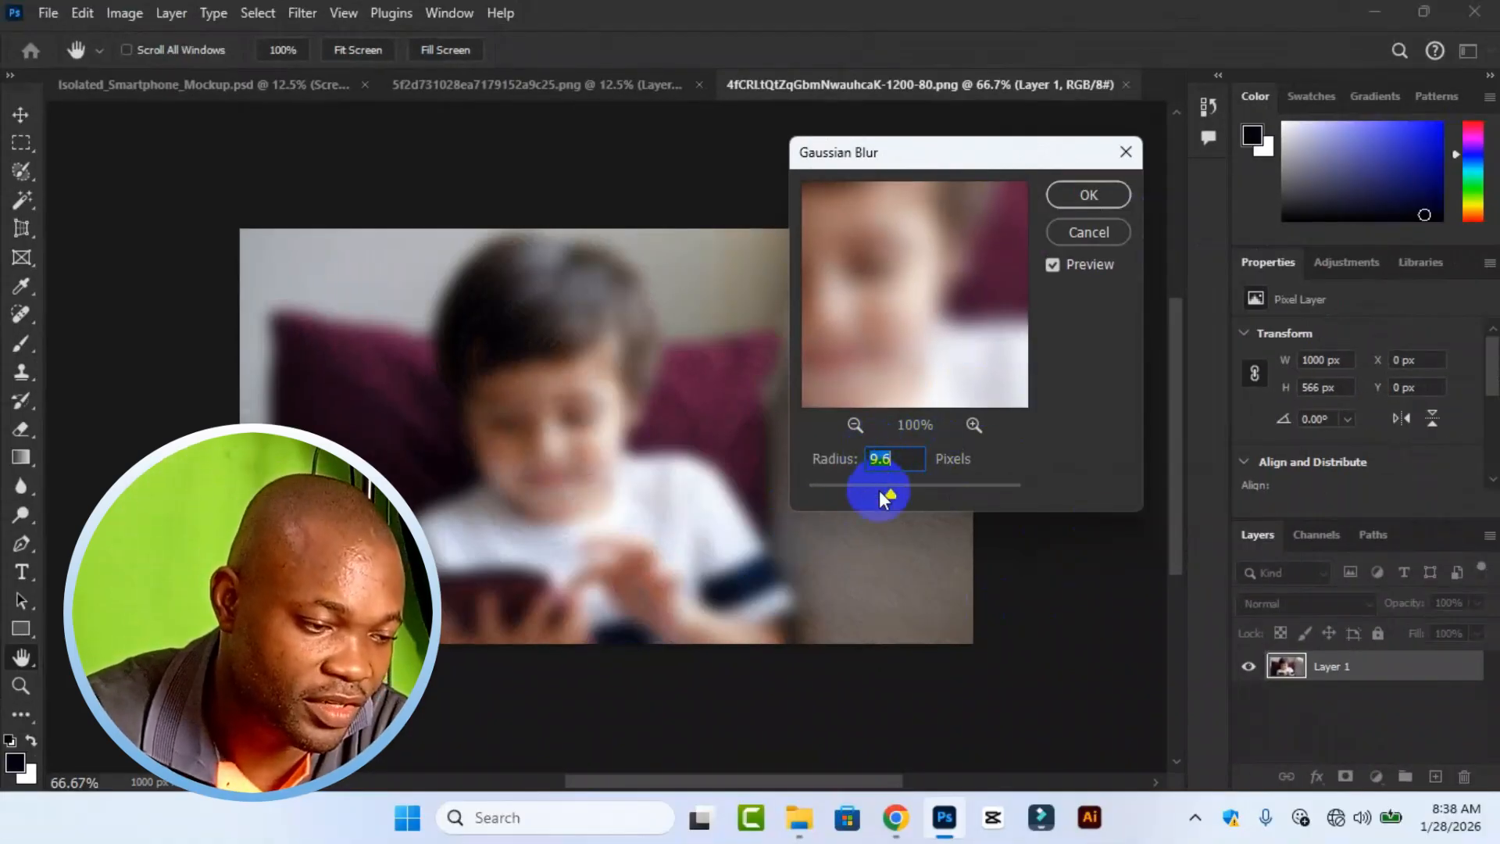
drag(888, 494, 856, 498)
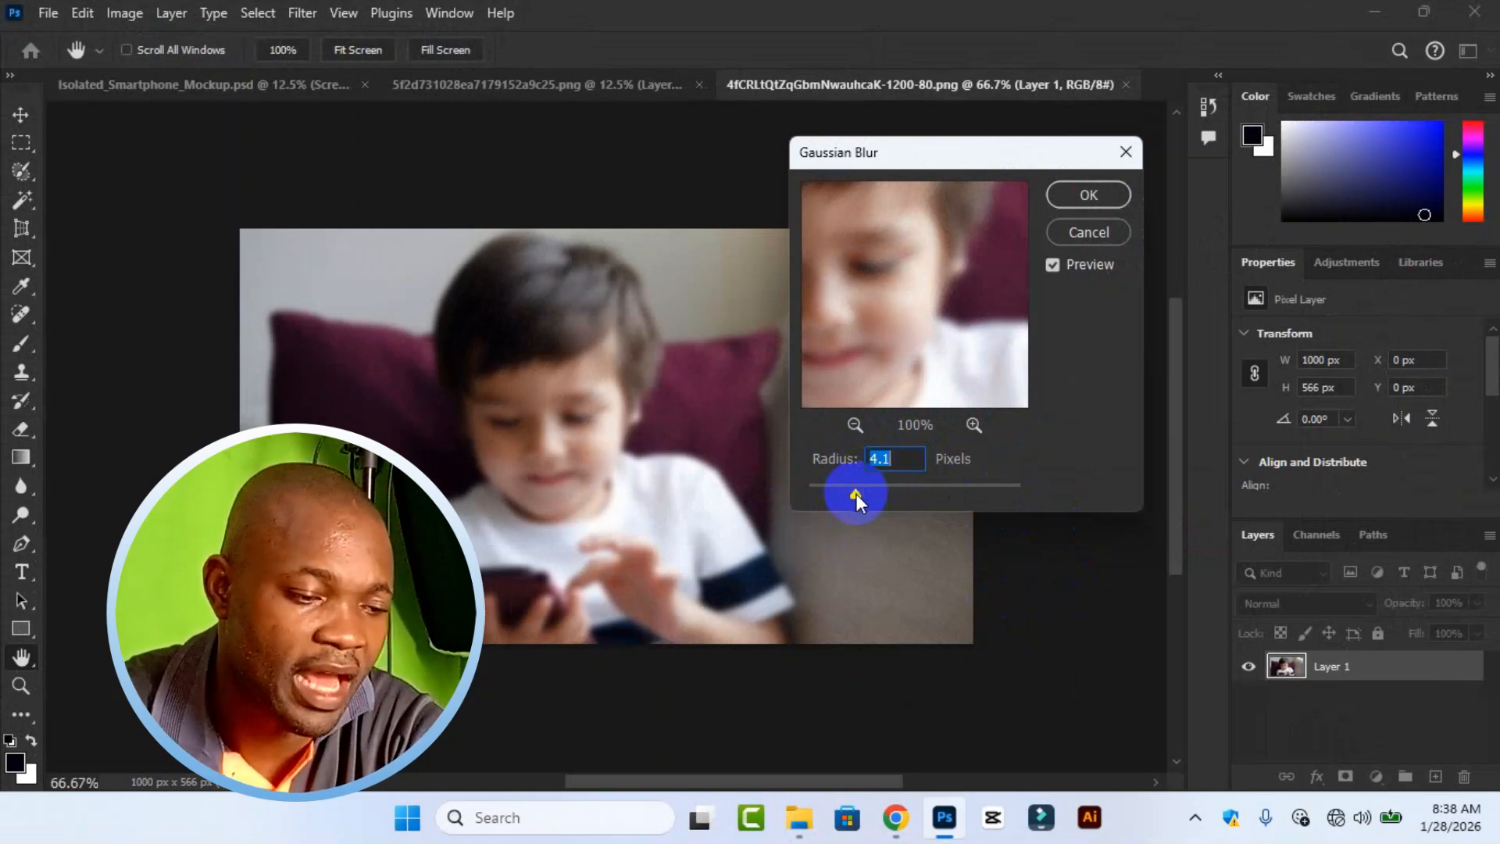
drag(857, 495, 996, 497)
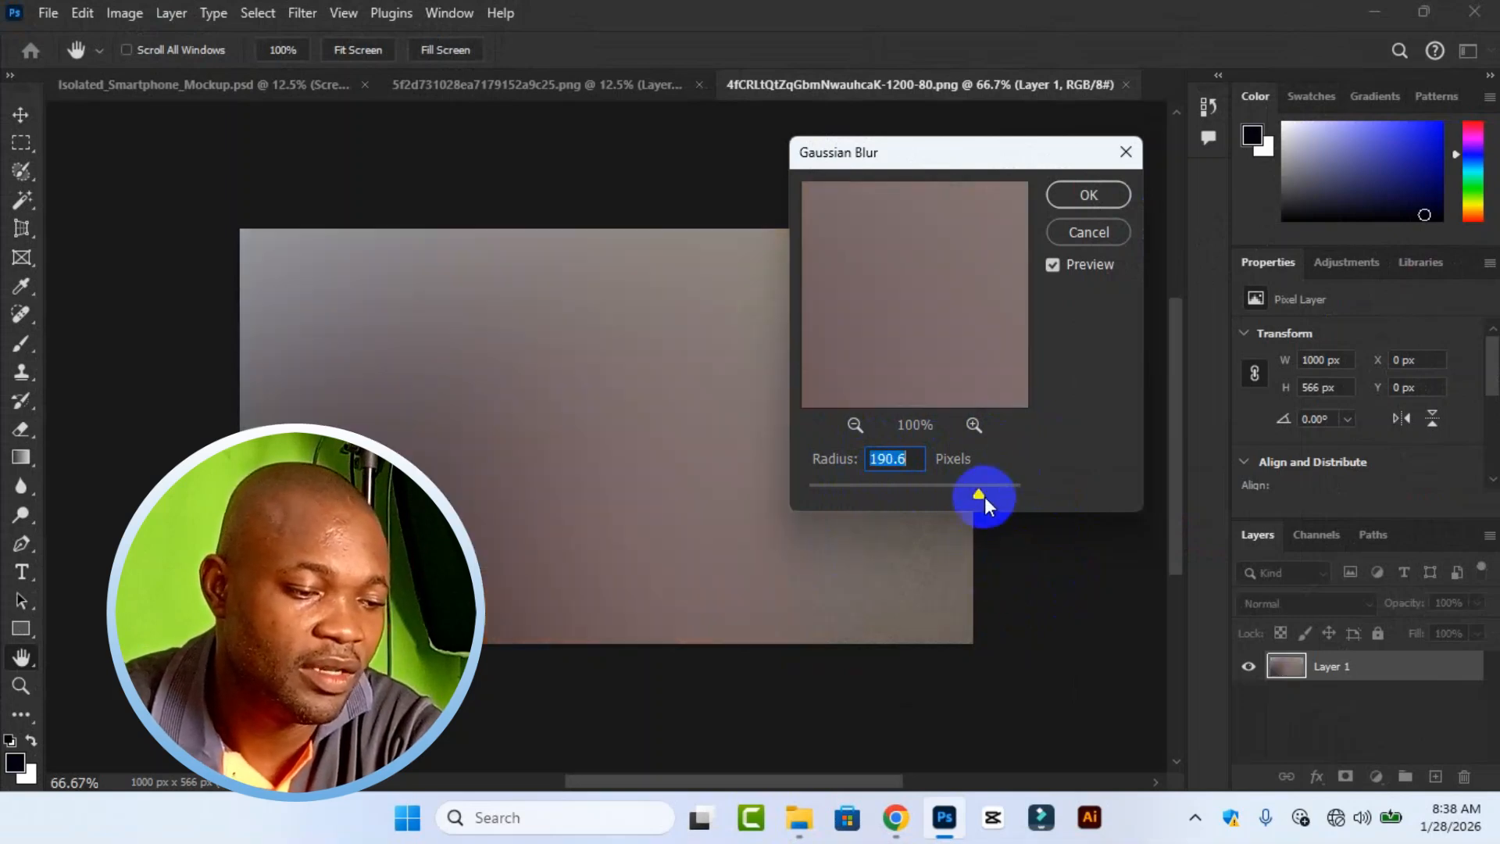
drag(979, 497, 948, 497)
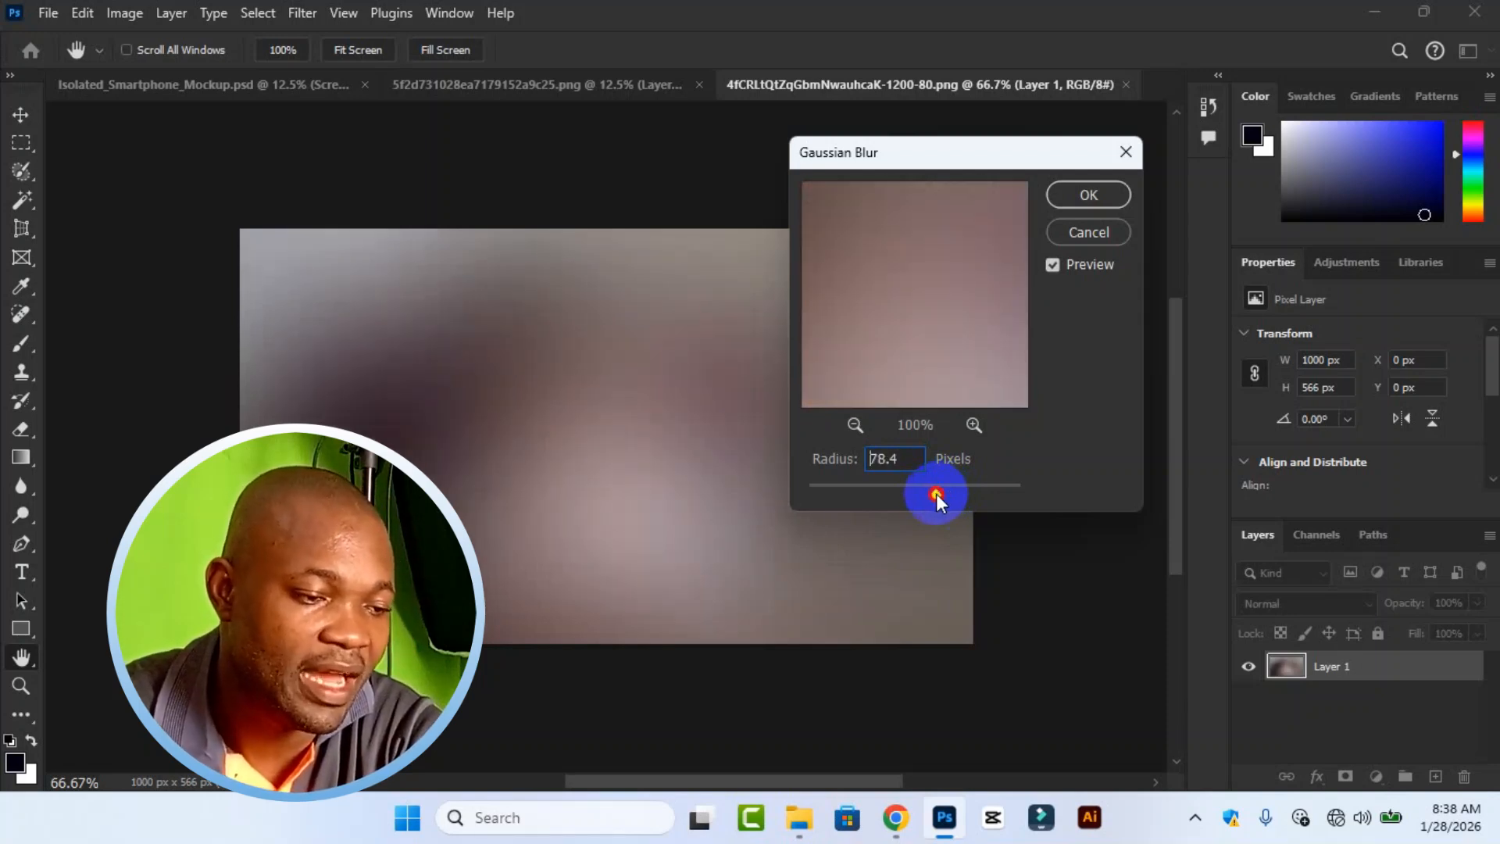
click(1086, 194)
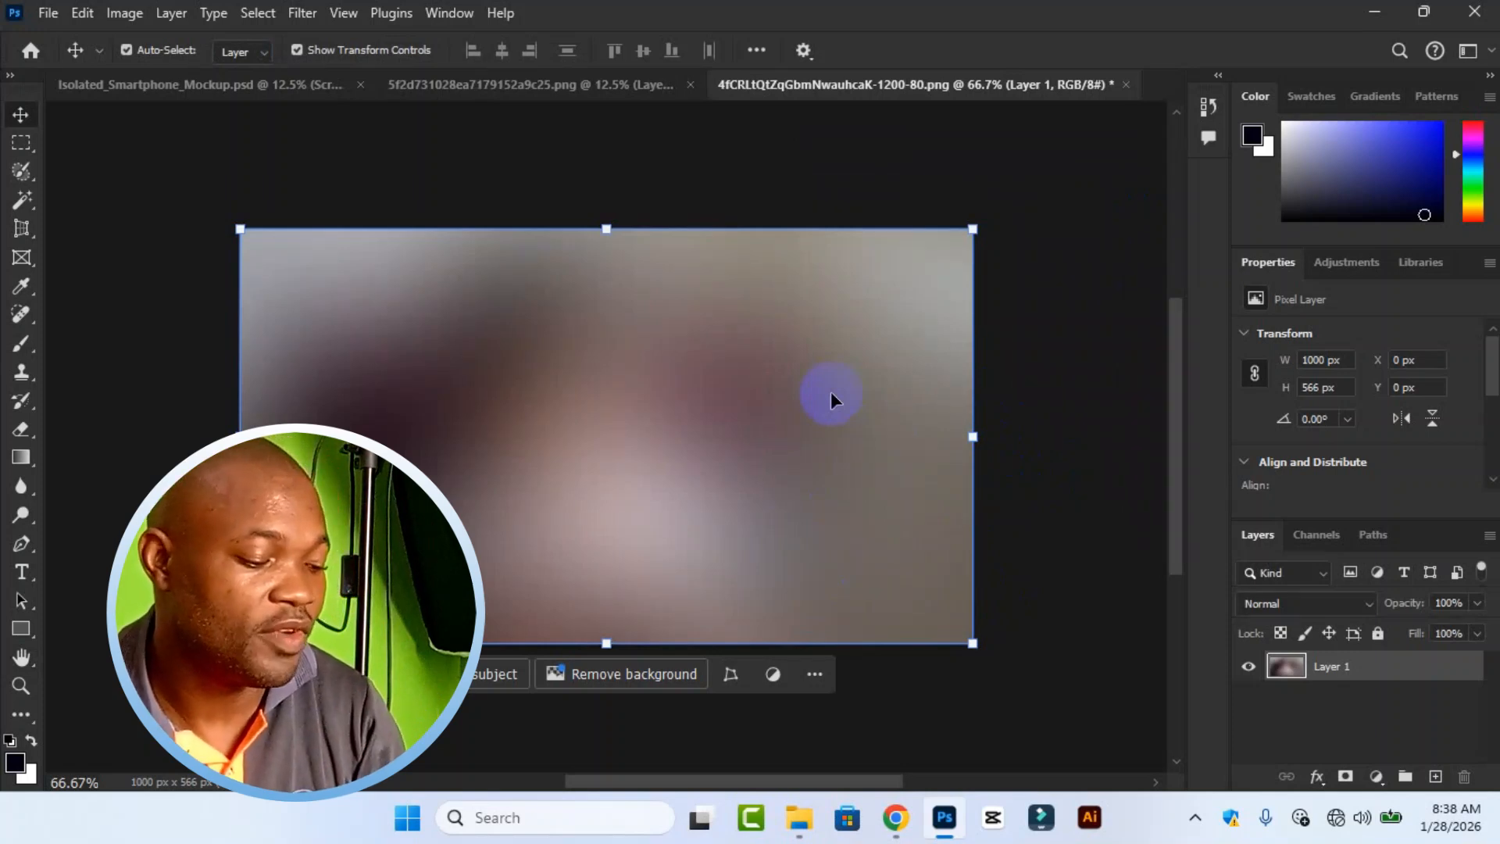
key(ctrl)
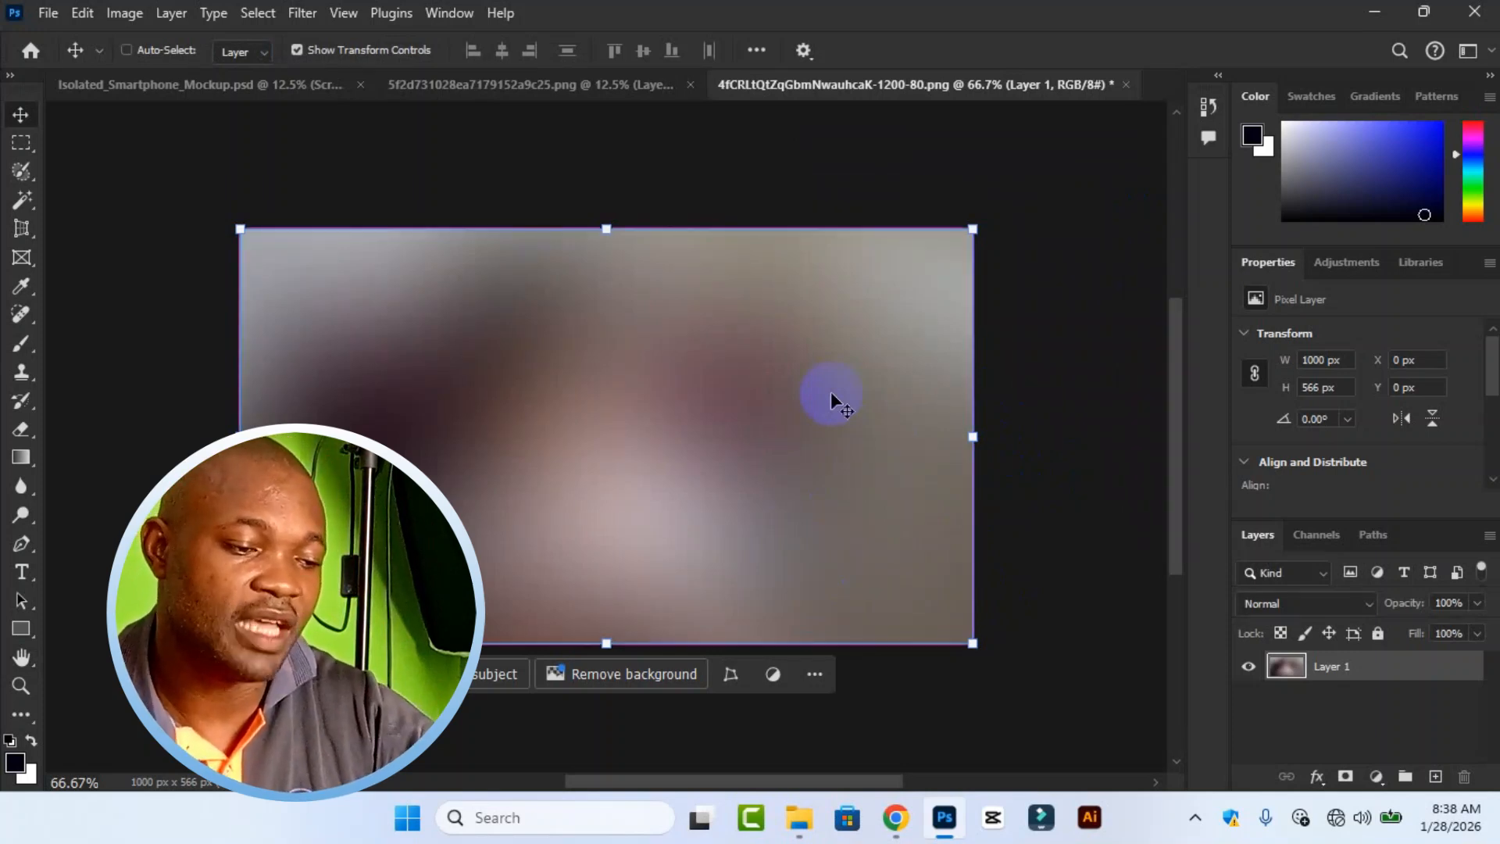
key(ctrl+z)
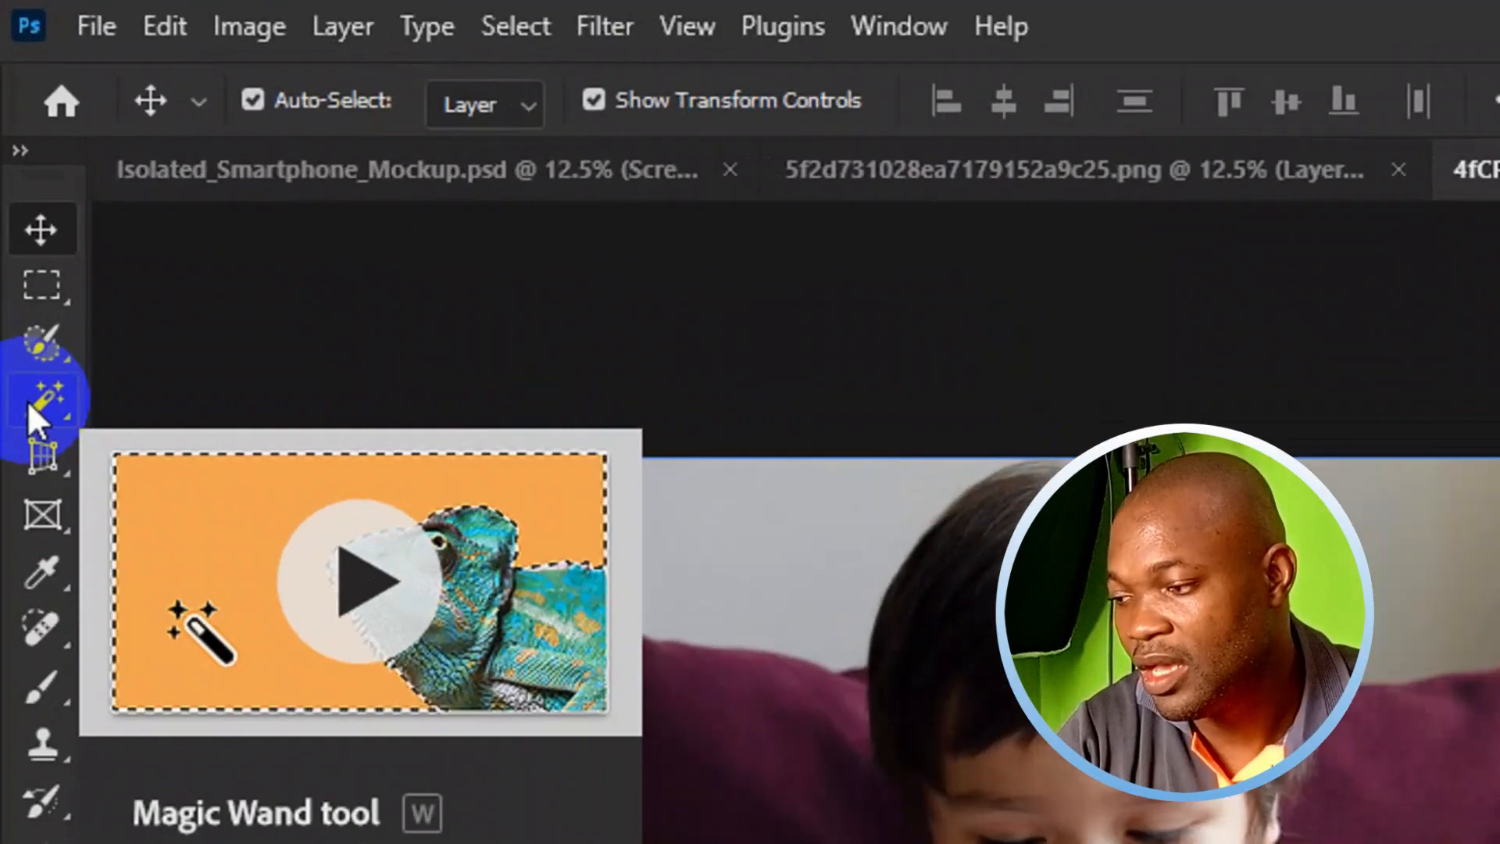
Try selecting the purple cushion on the photo's left side with the Magic Wand, and clear the selection.
click(17, 204)
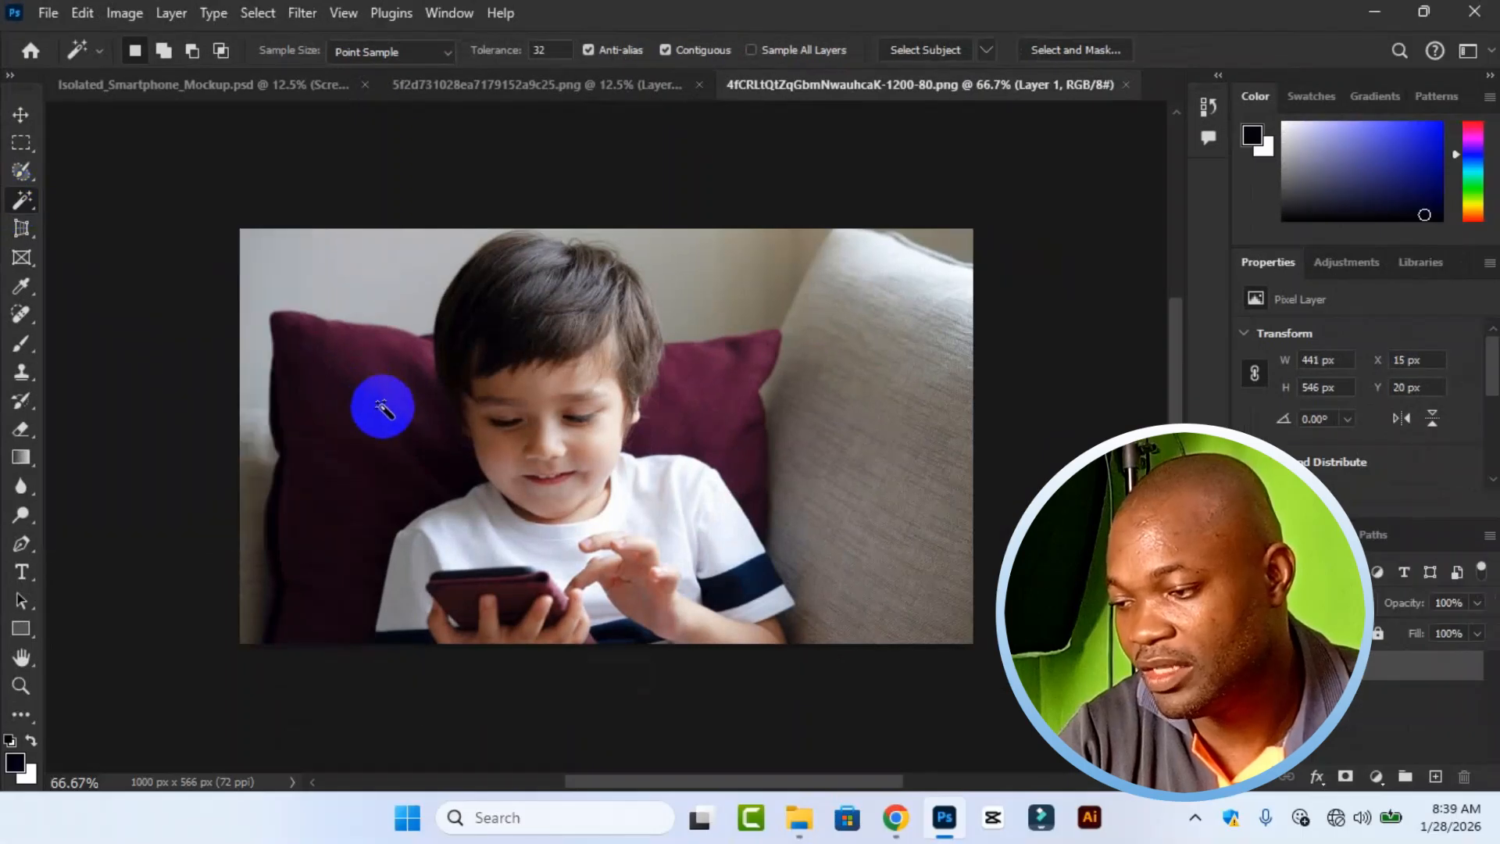
click(383, 406)
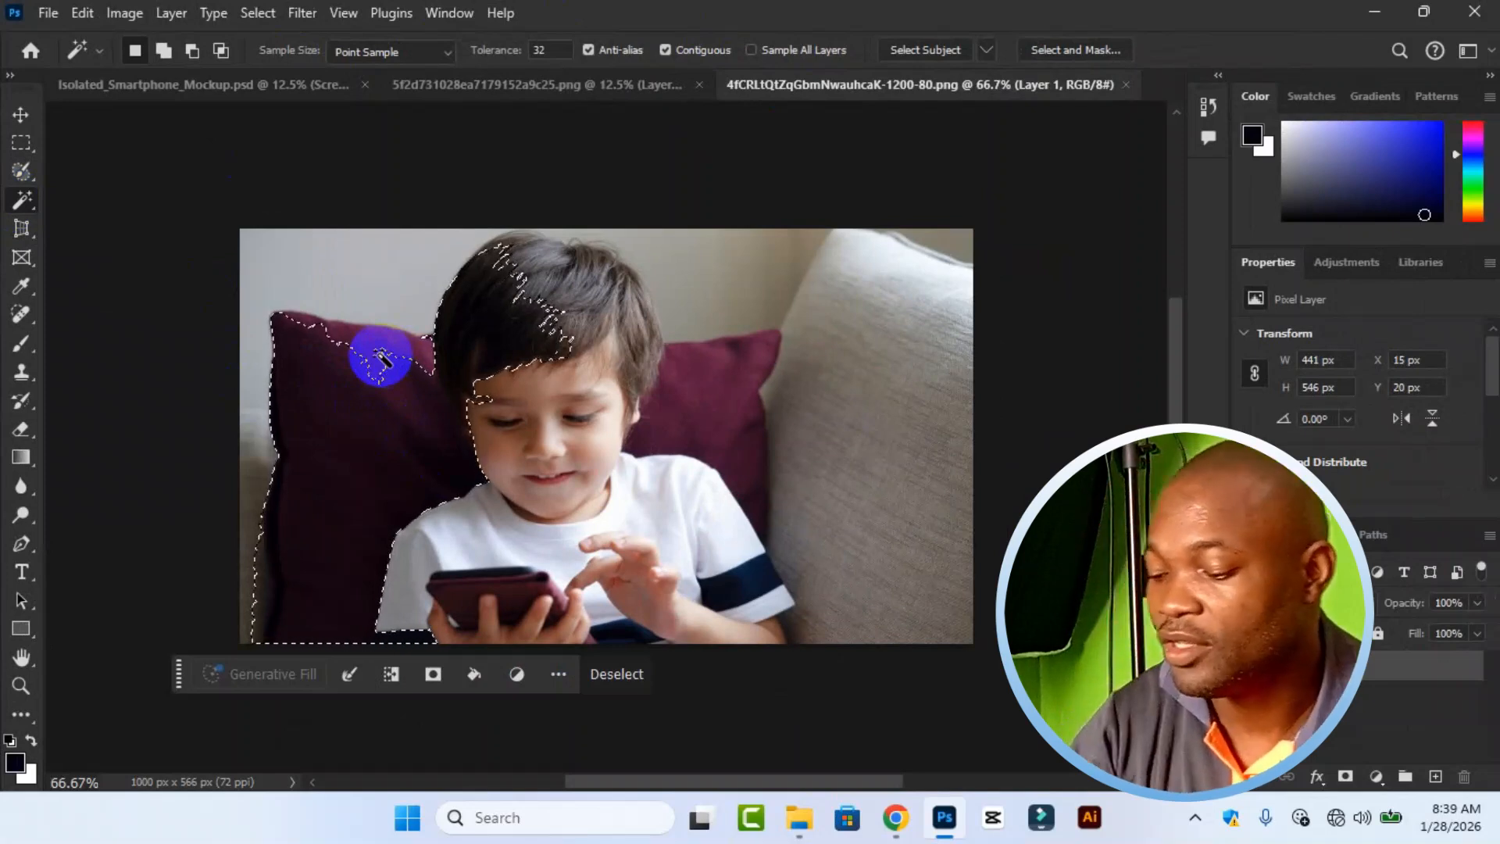
key(ctrl+d)
key(v)
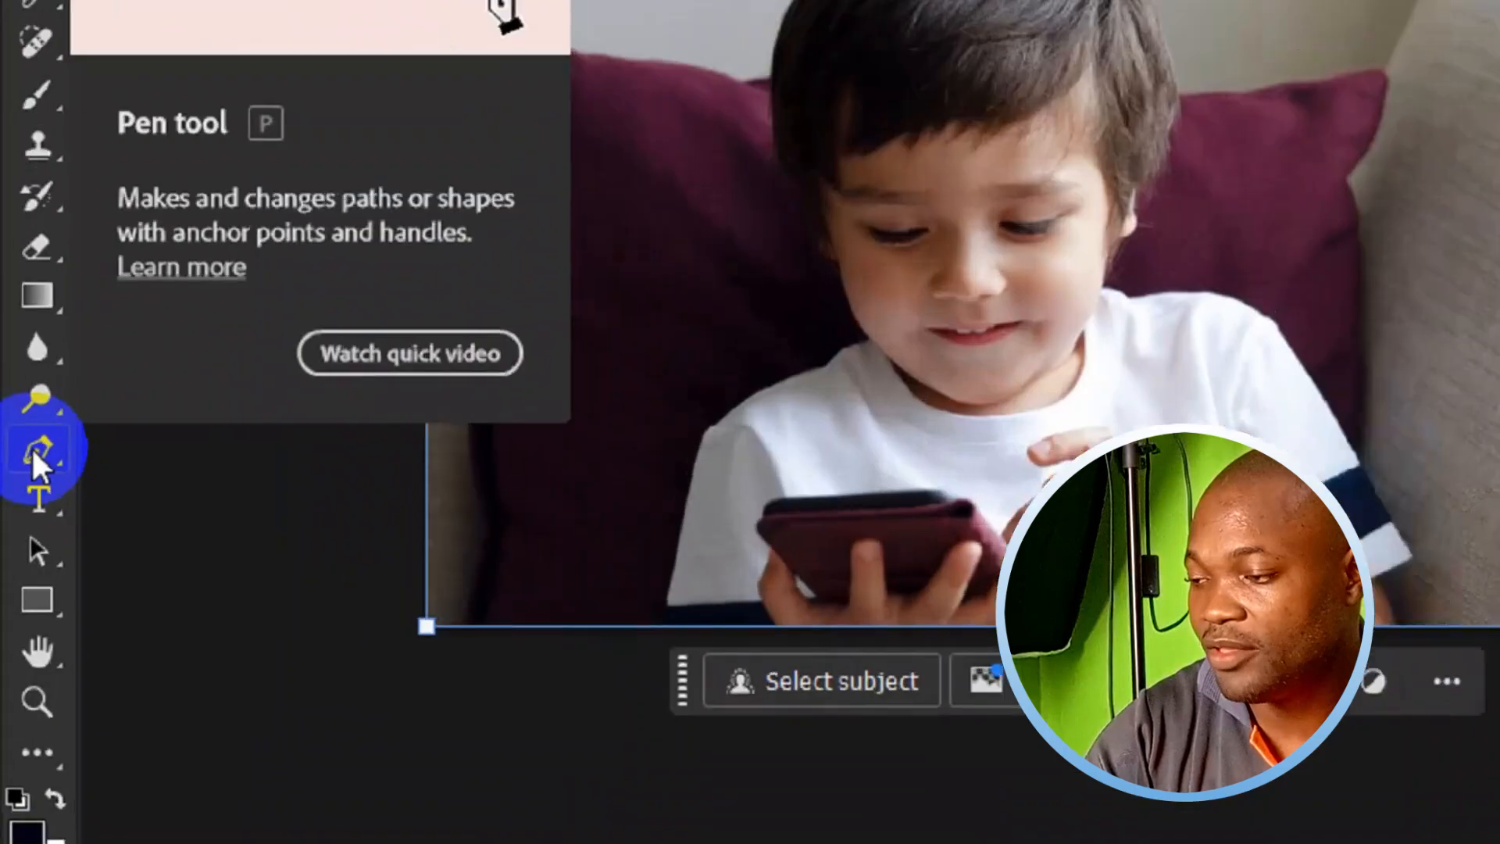
With the Pen tool in Path mode, trace the boy's sleeve and shoulder from the photo's bottom edge up to his neck.
click(21, 547)
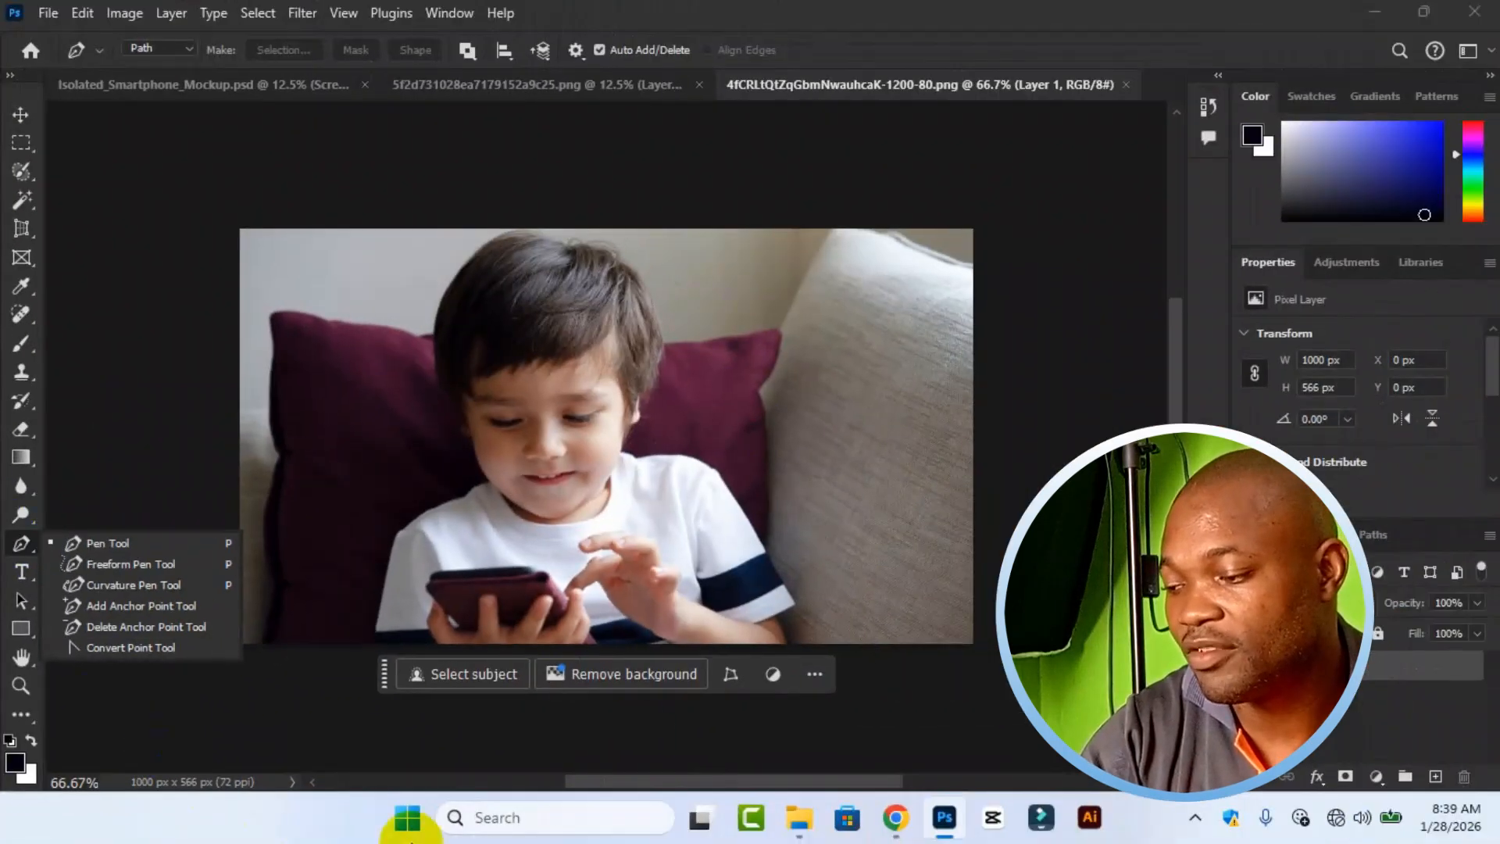
click(109, 543)
click(166, 48)
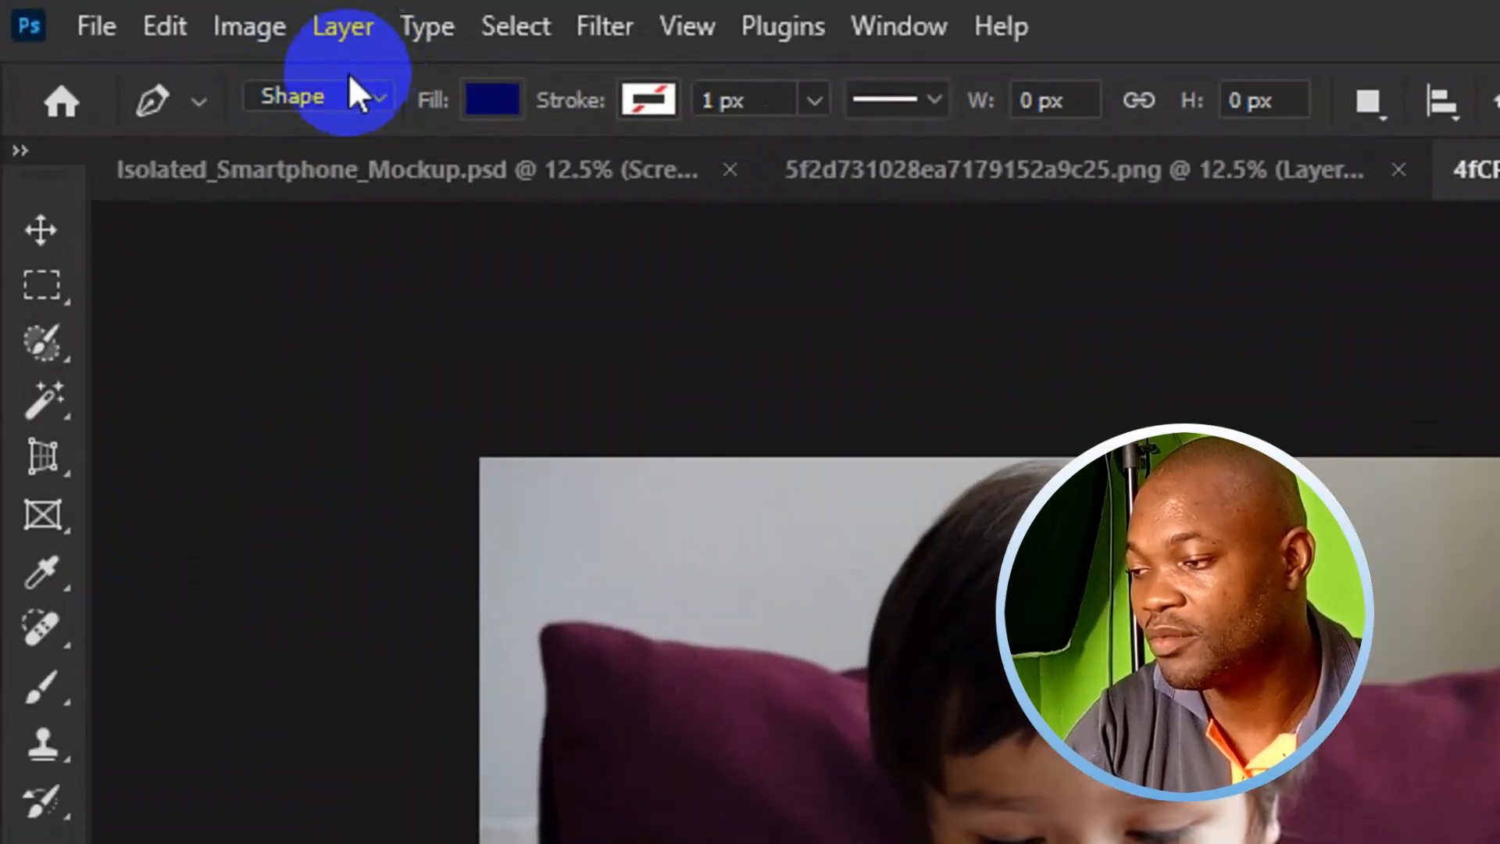
click(173, 46)
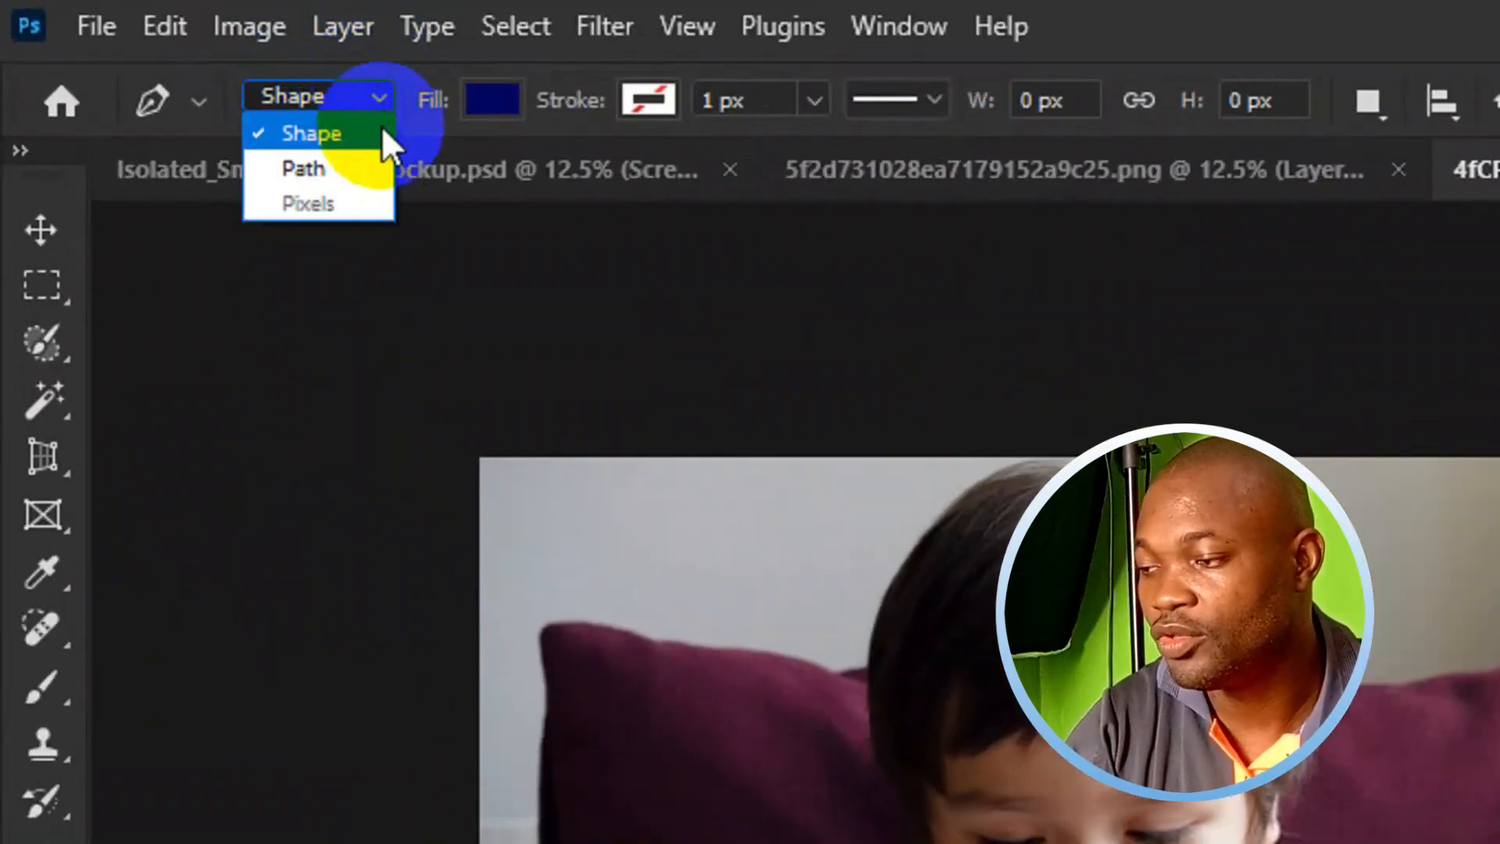
click(364, 160)
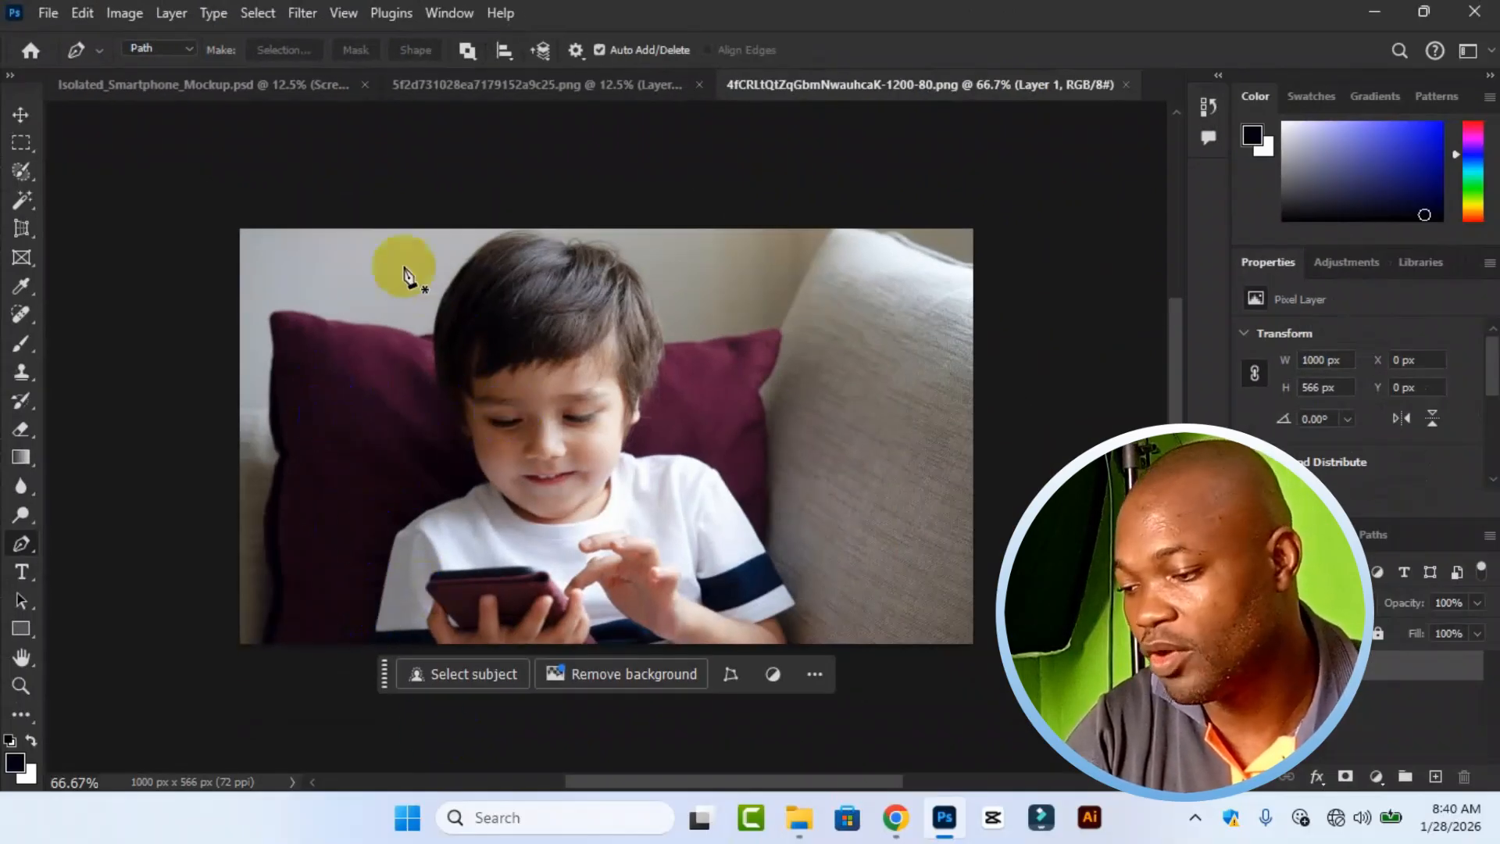
click(375, 643)
click(394, 538)
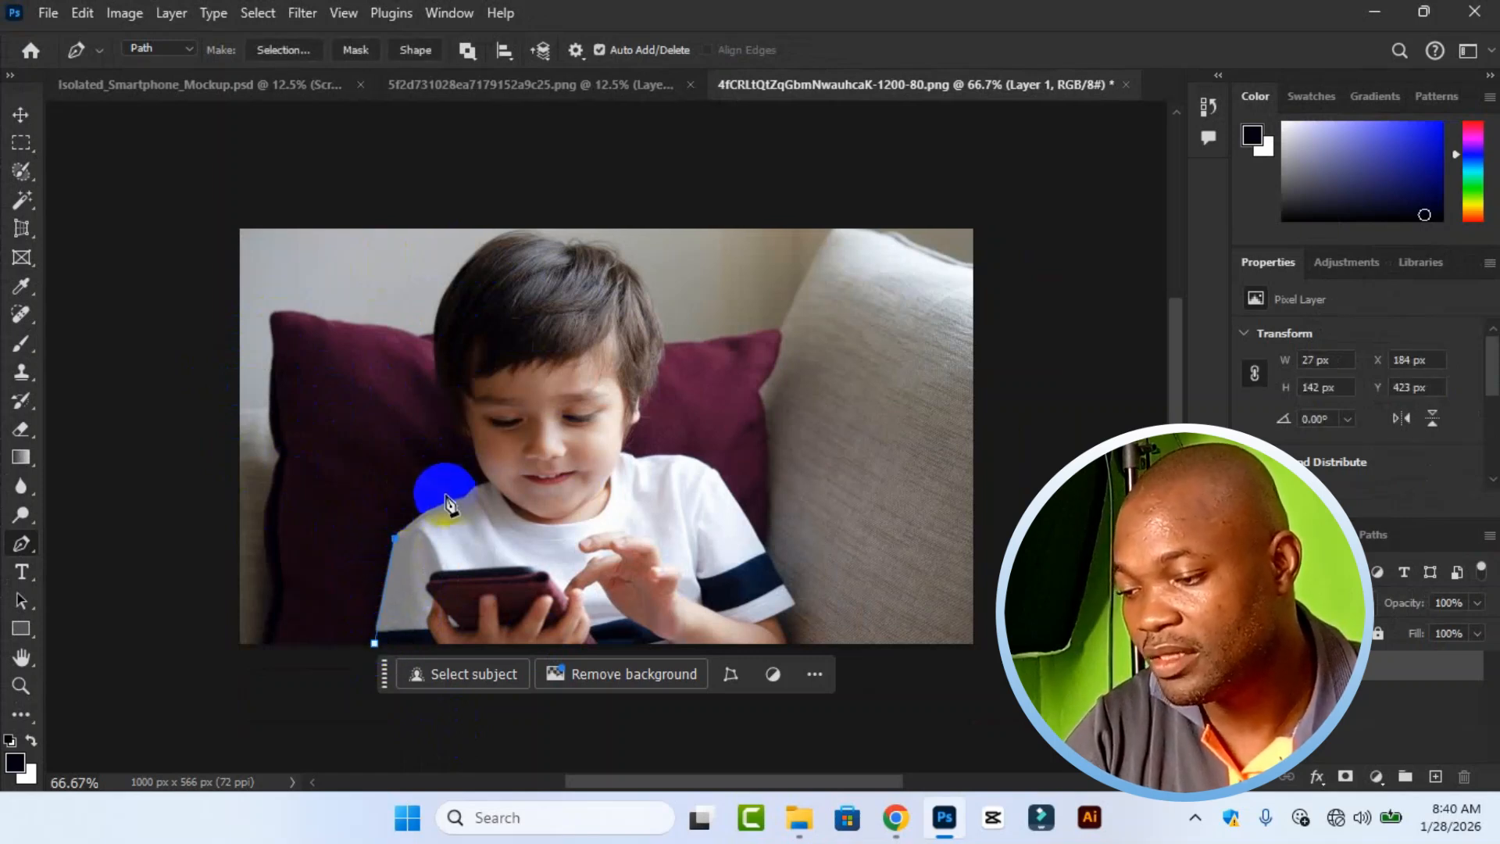
drag(457, 503, 458, 502)
click(470, 494)
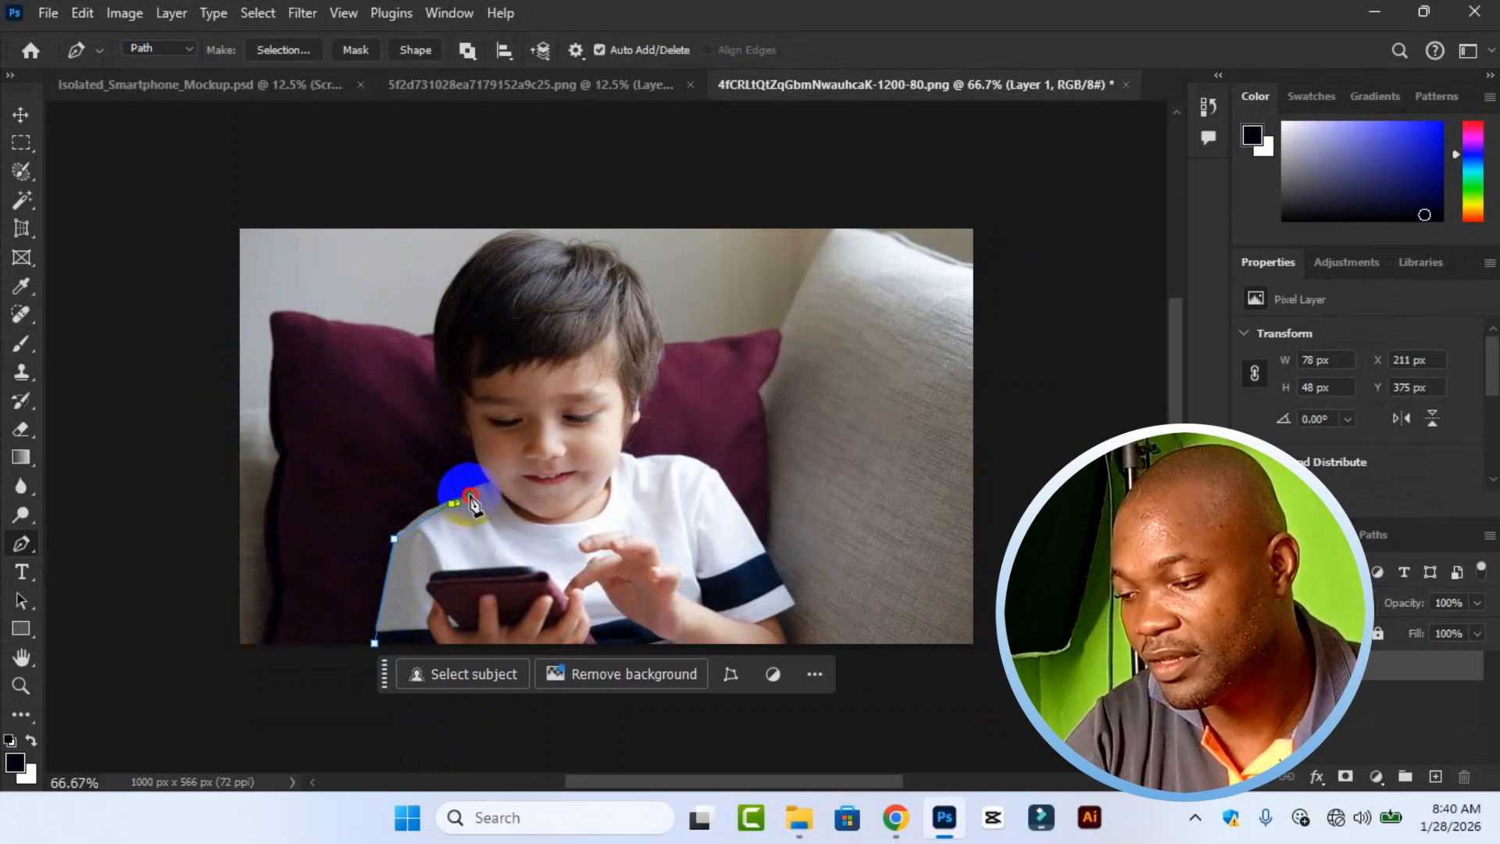
click(491, 481)
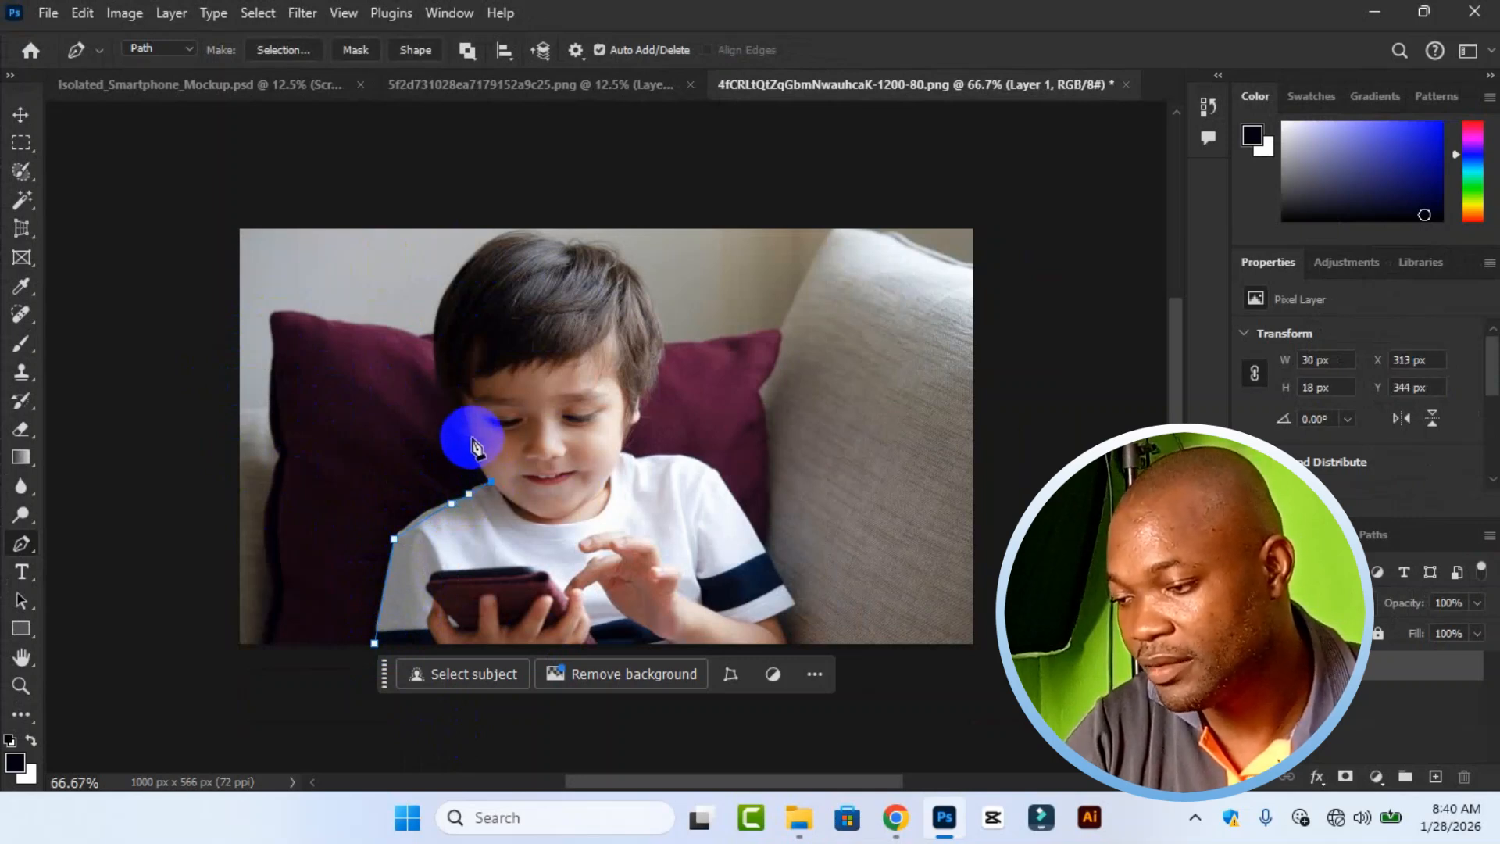
Continue the path with curved segments along the boy's cheek and hair up to the top edge of the cushion.
drag(462, 410, 434, 309)
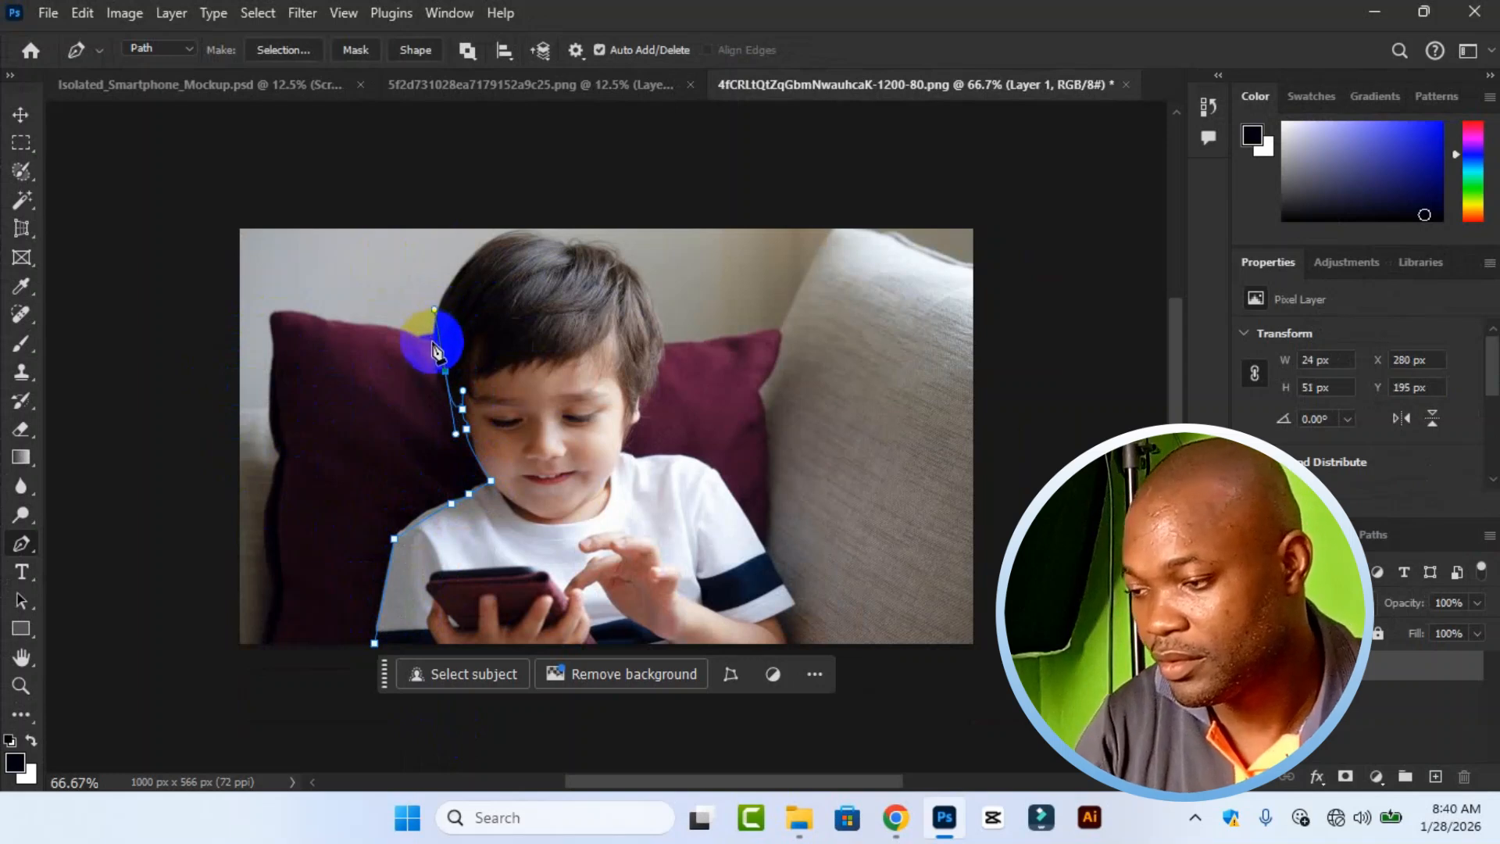
key(ctrl+z)
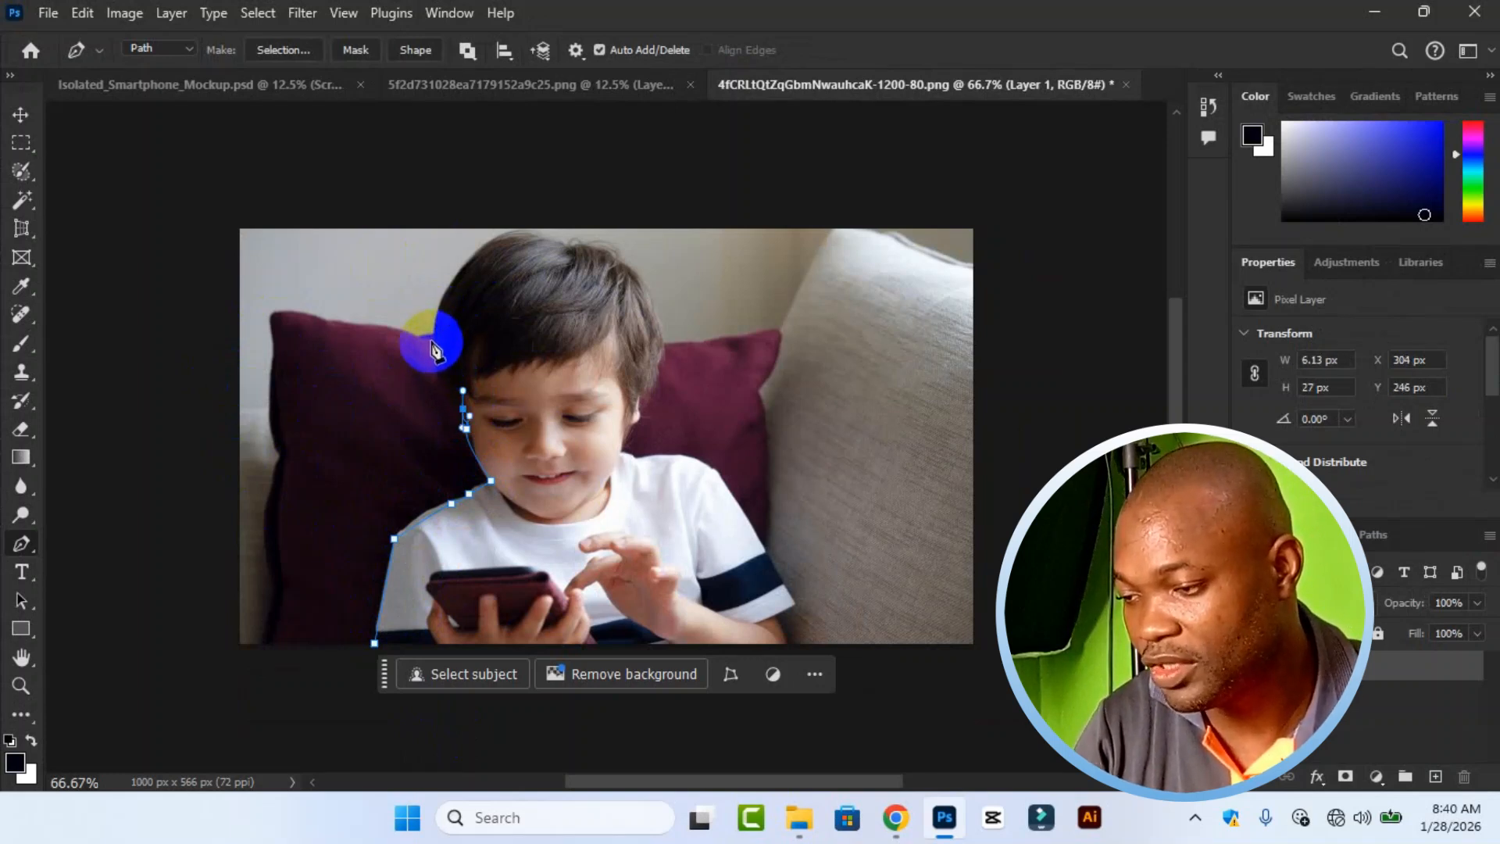
drag(434, 343, 434, 301)
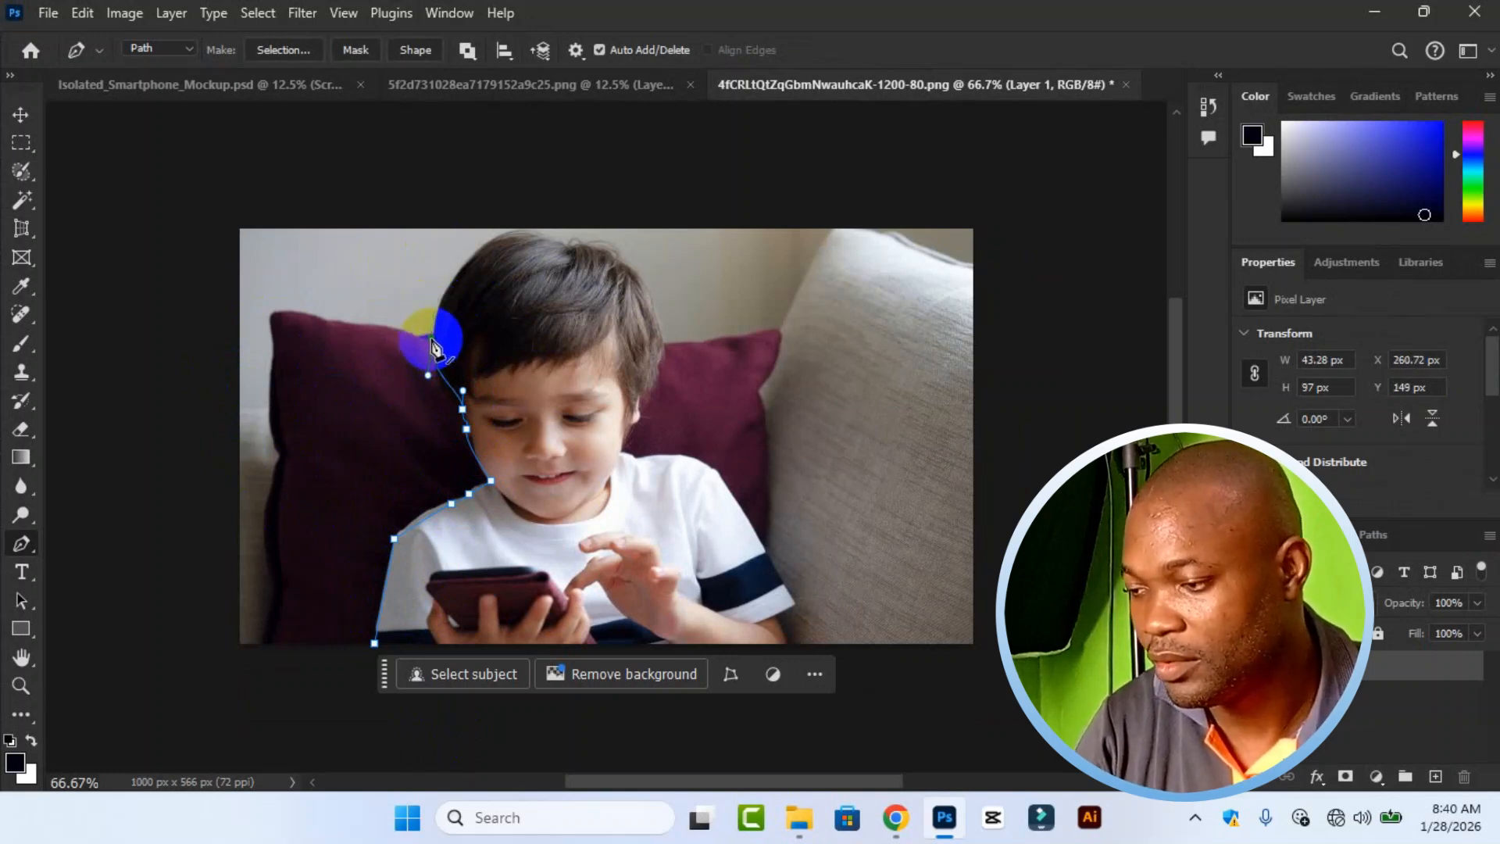
click(429, 324)
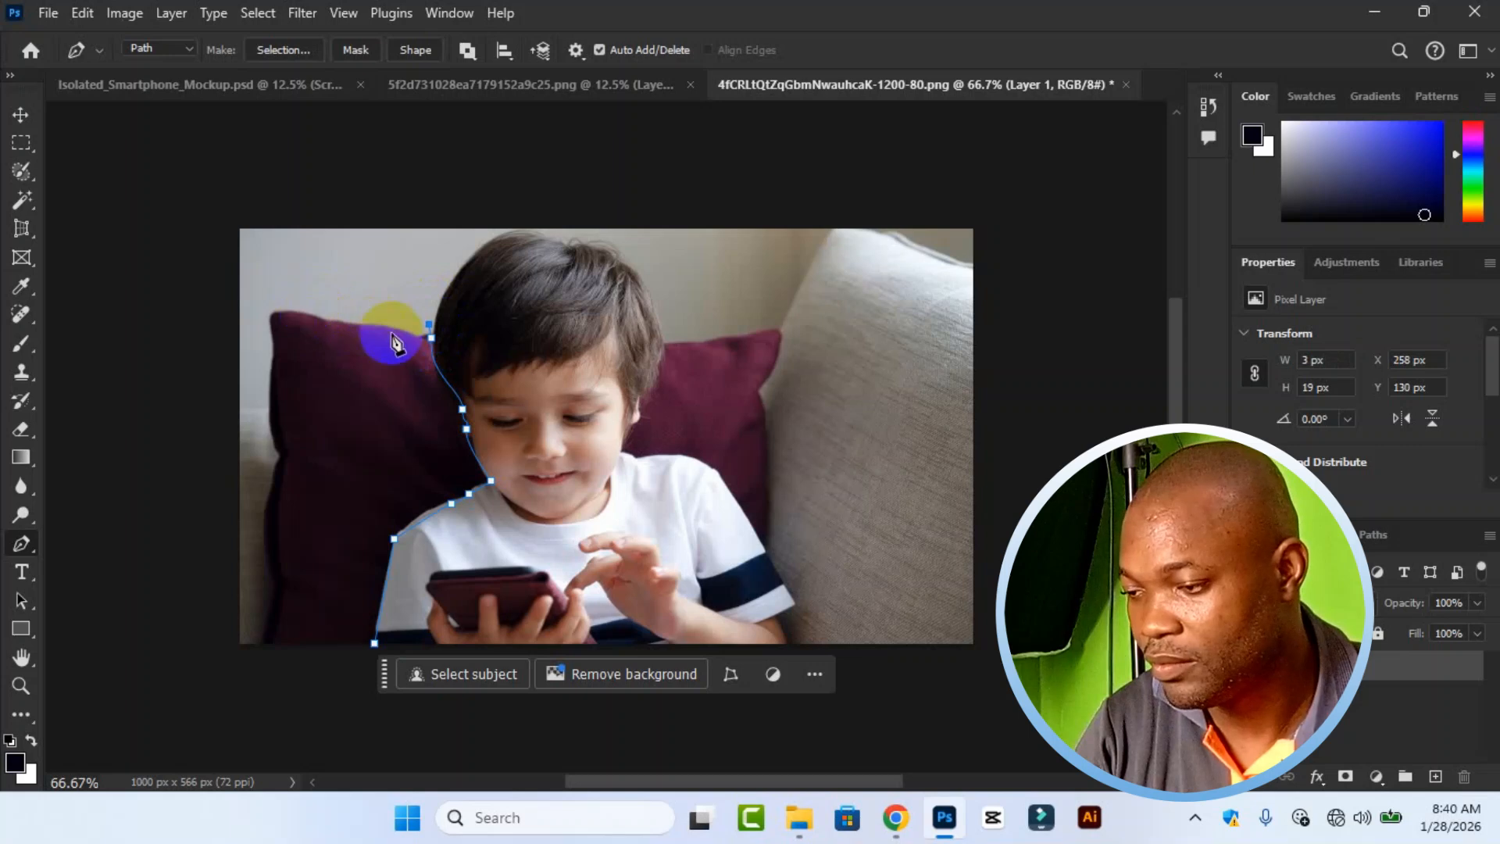
Trace the cushion's top and outer edges down to the photo's bottom edge and close the path at its starting point.
click(421, 333)
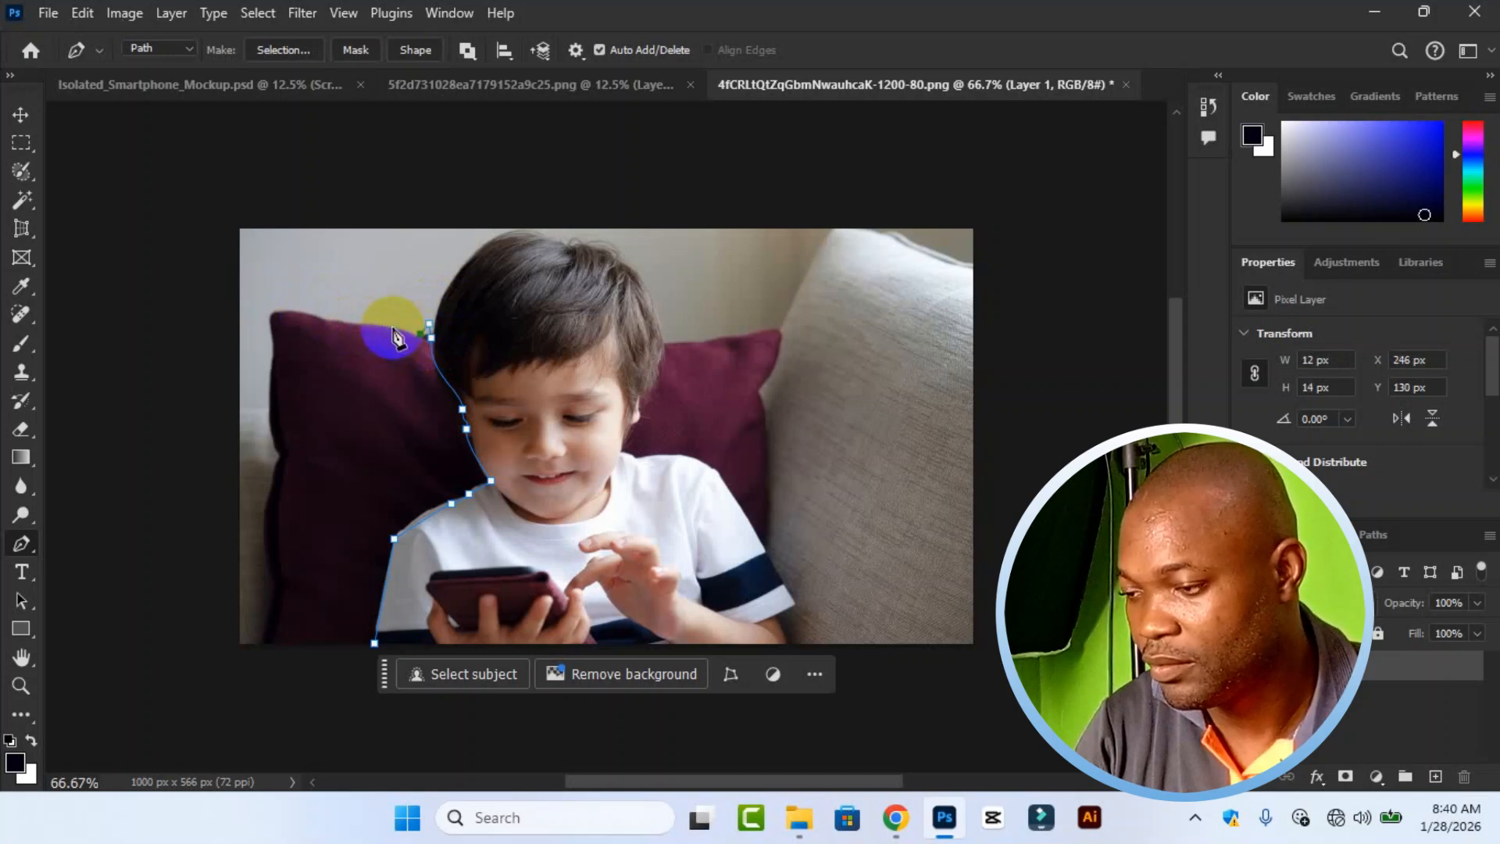
click(327, 322)
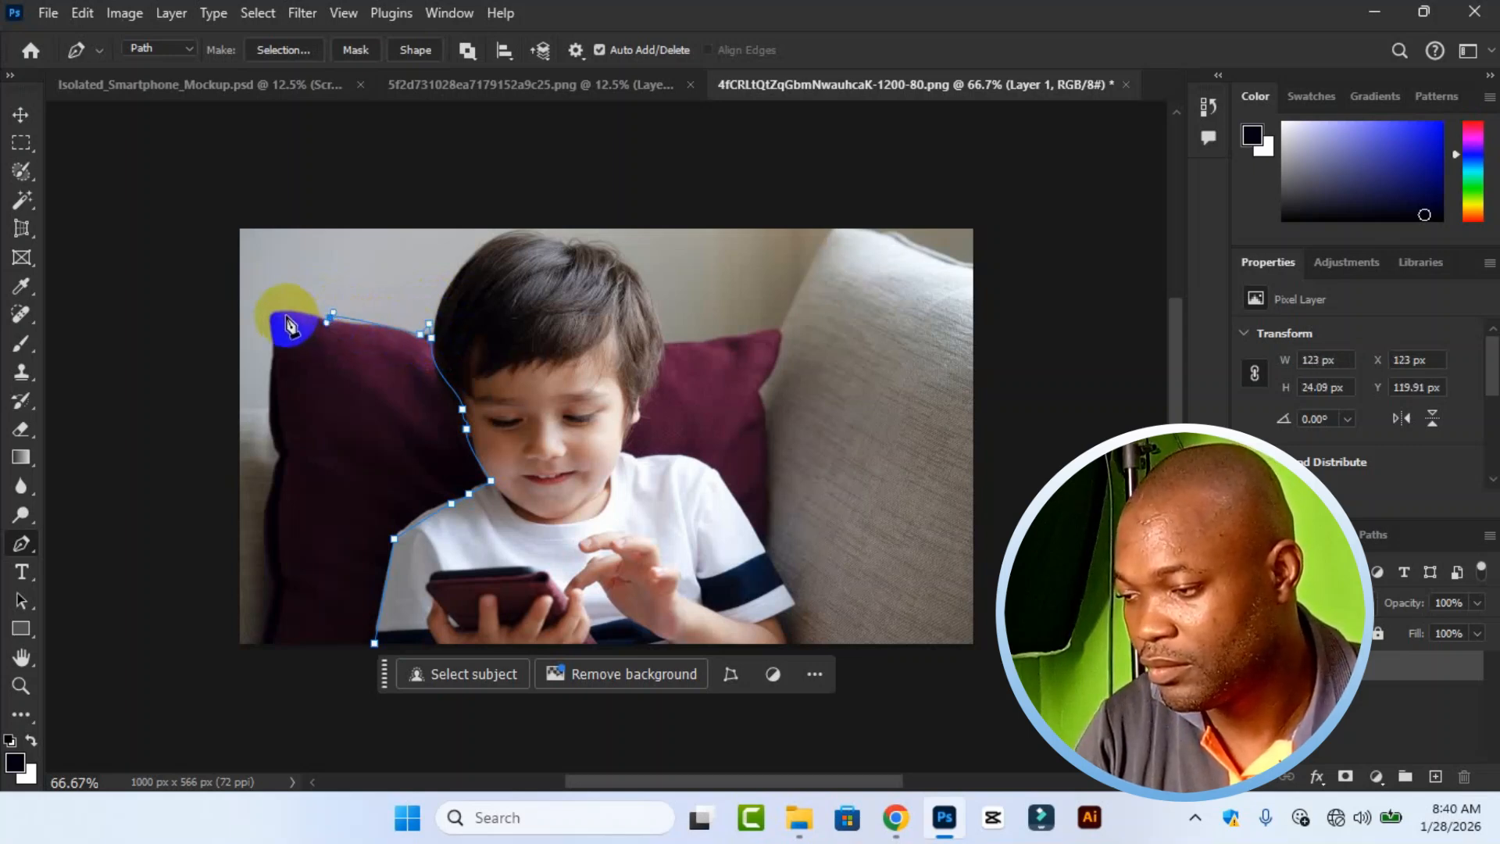
click(275, 360)
click(290, 458)
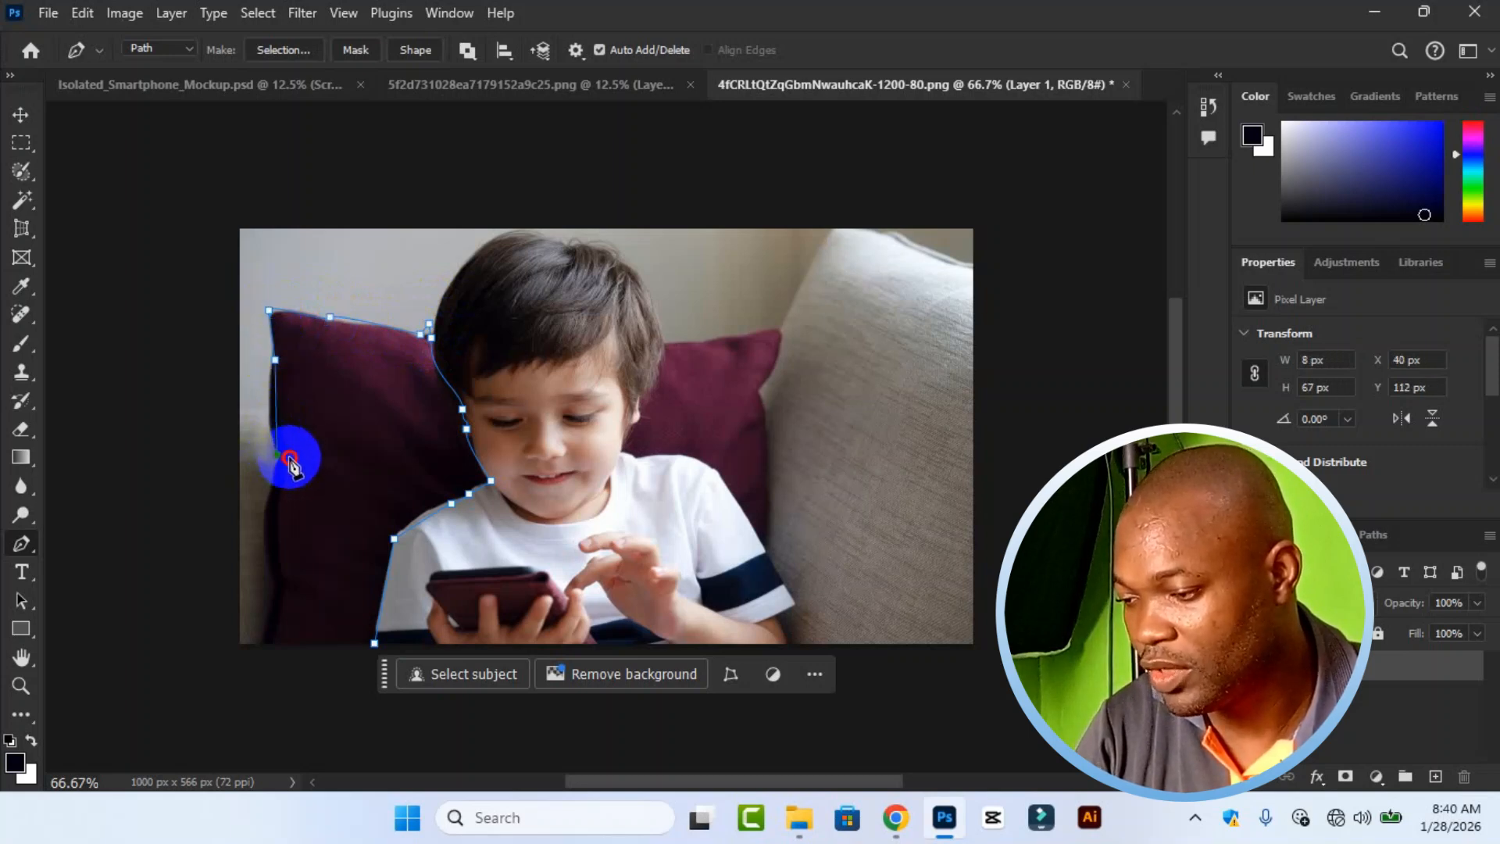
drag(273, 574, 302, 594)
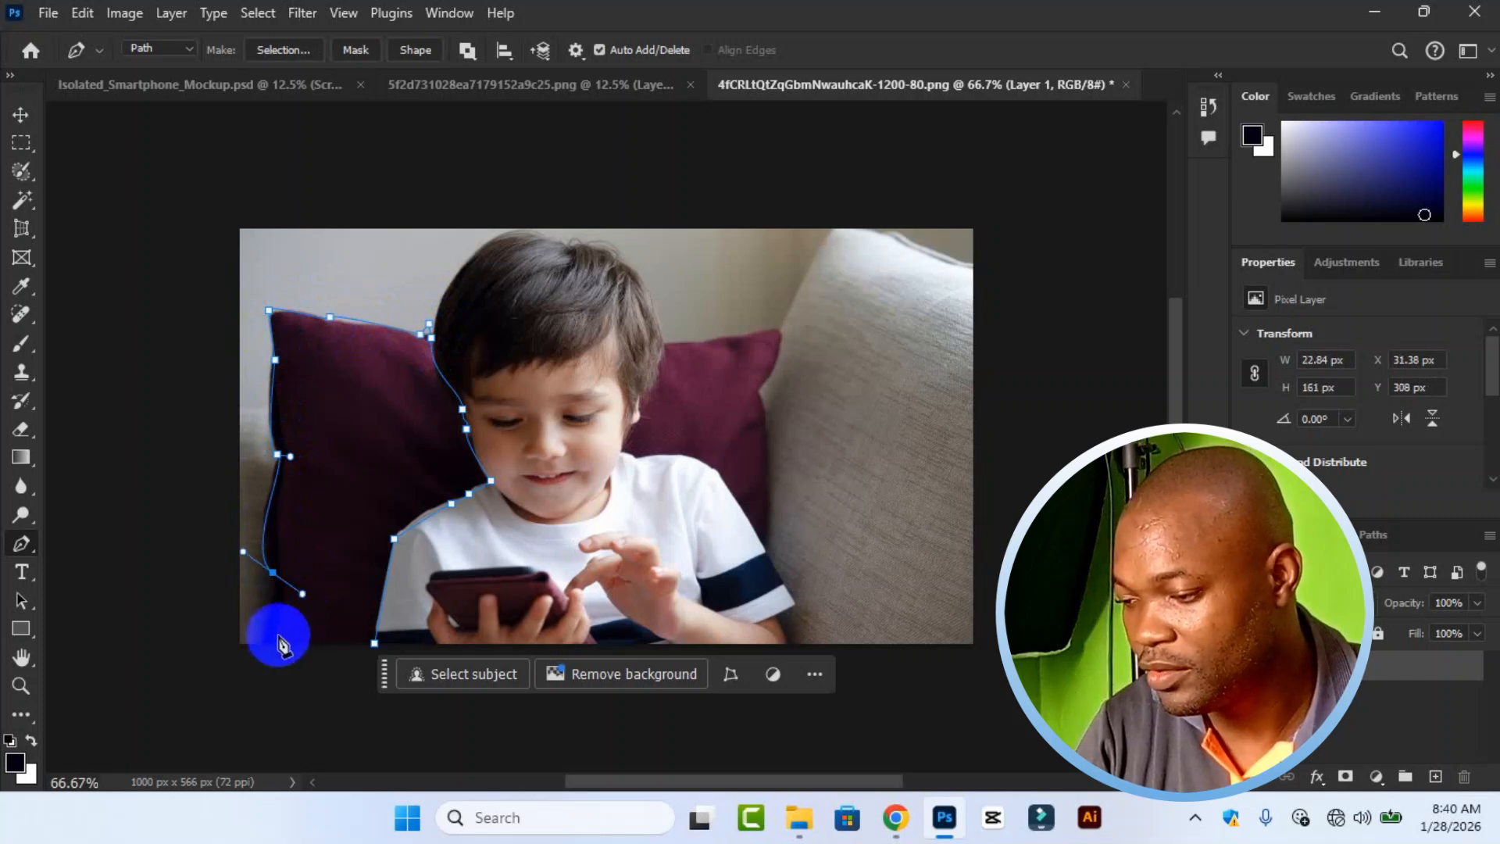
click(261, 646)
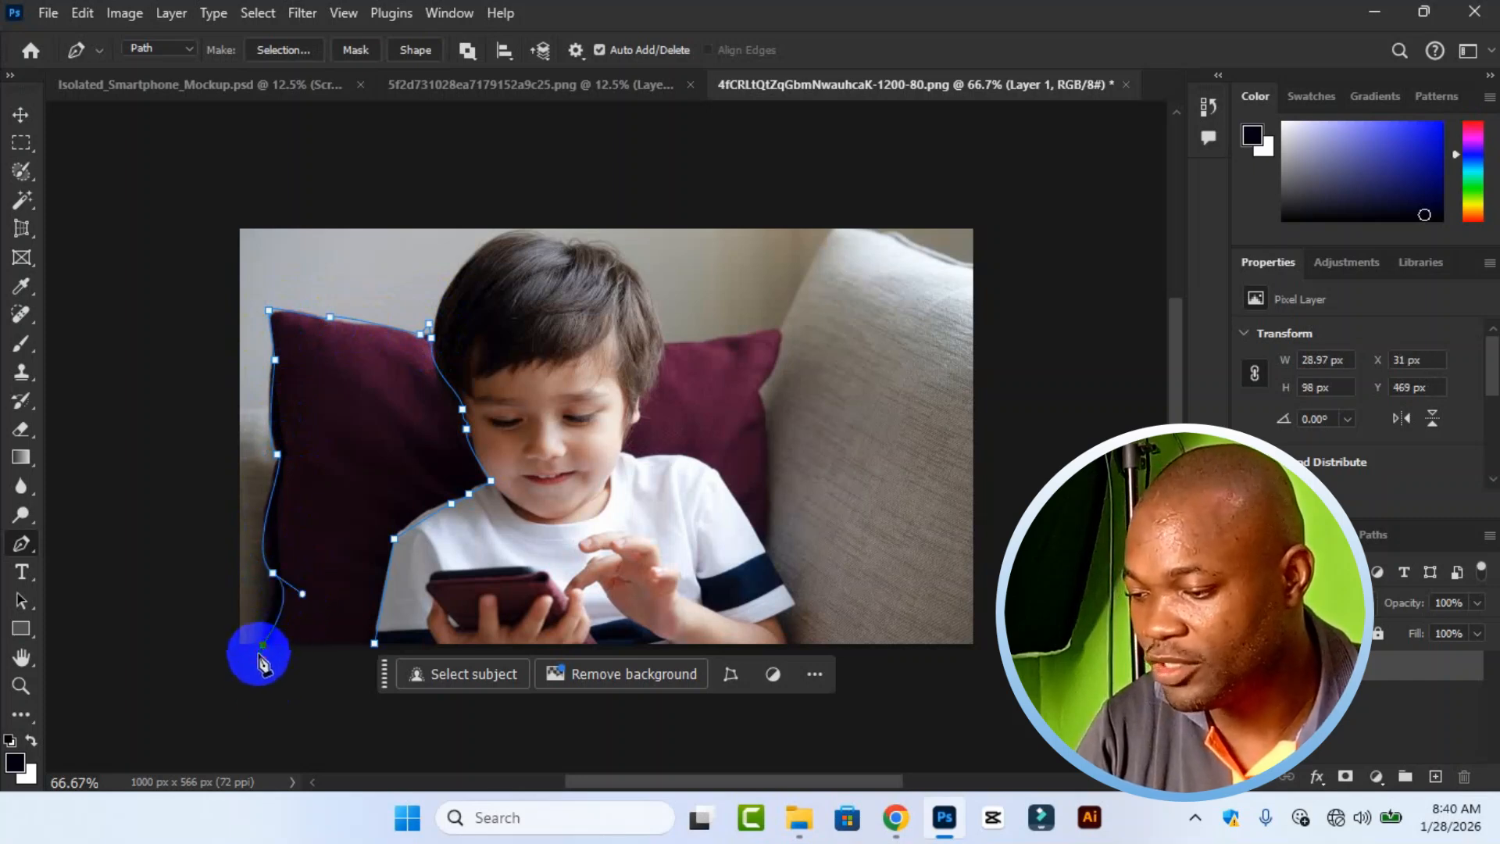
click(375, 644)
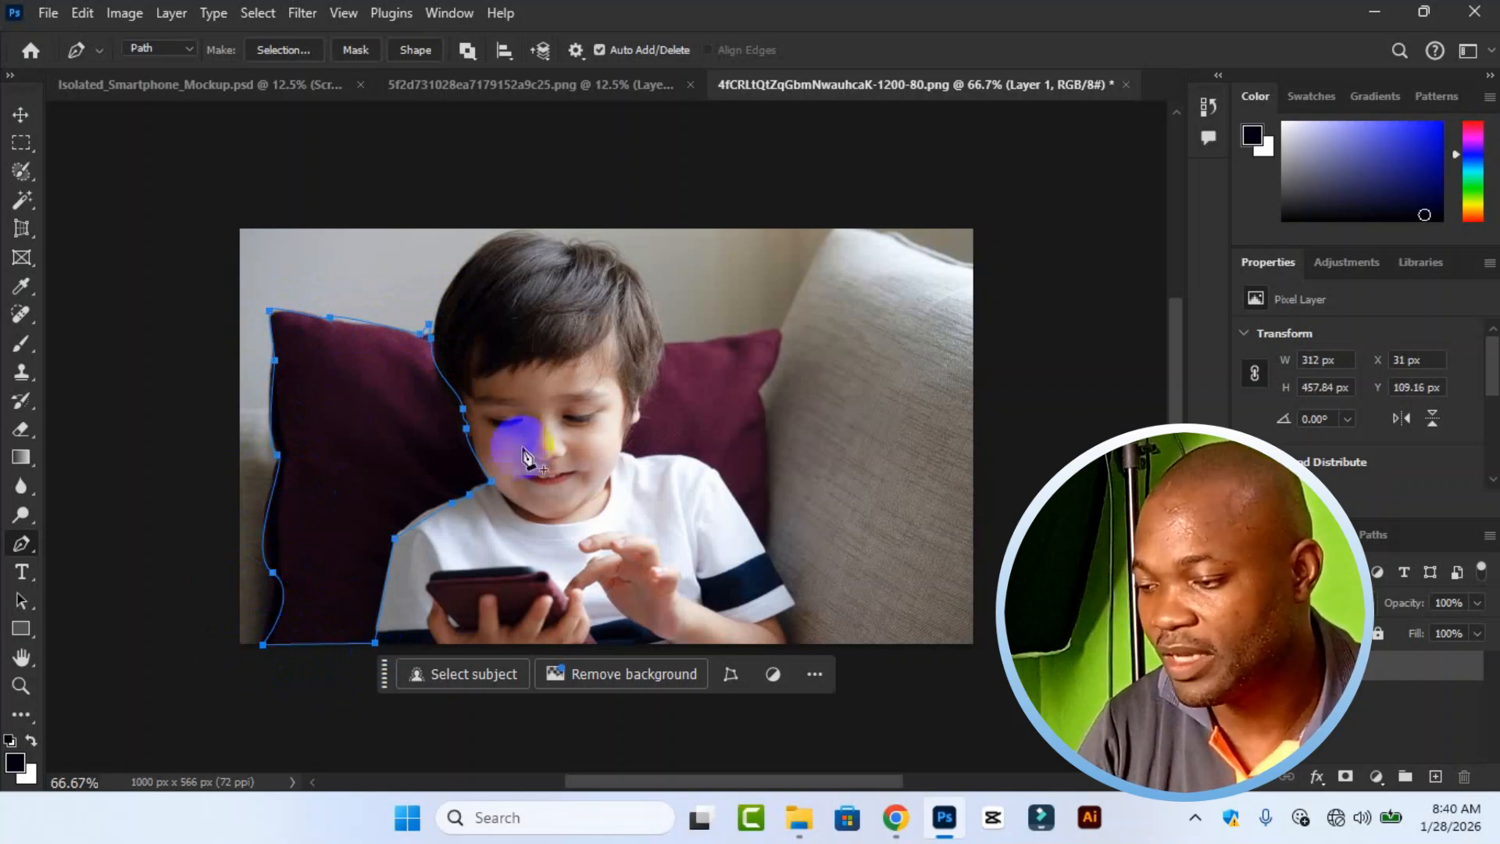
Convert the closed cushion path into a new anti-aliased selection with a 2-pixel feather radius.
right_click(335, 402)
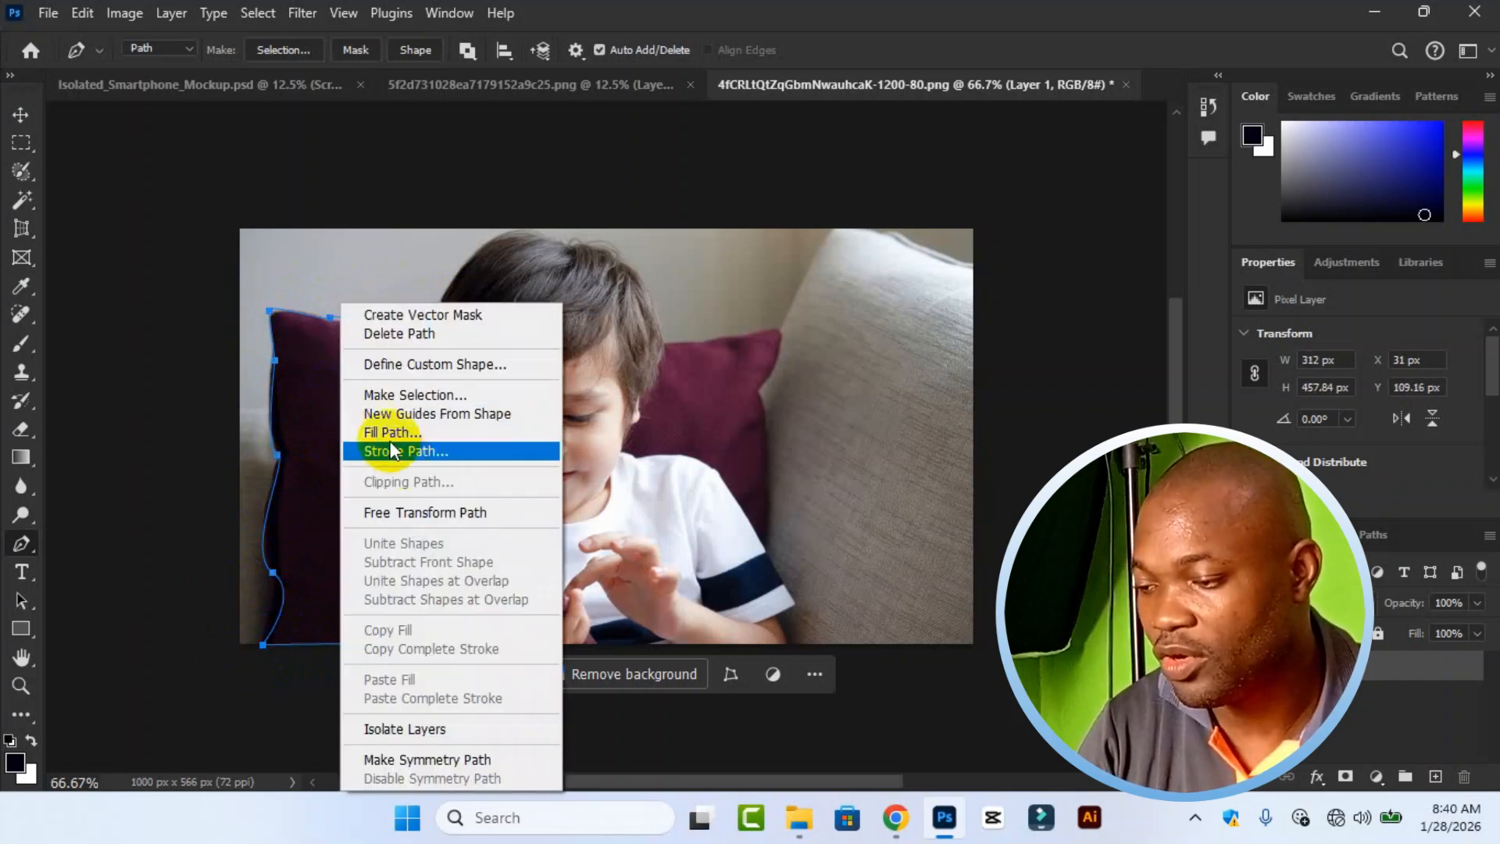
click(422, 396)
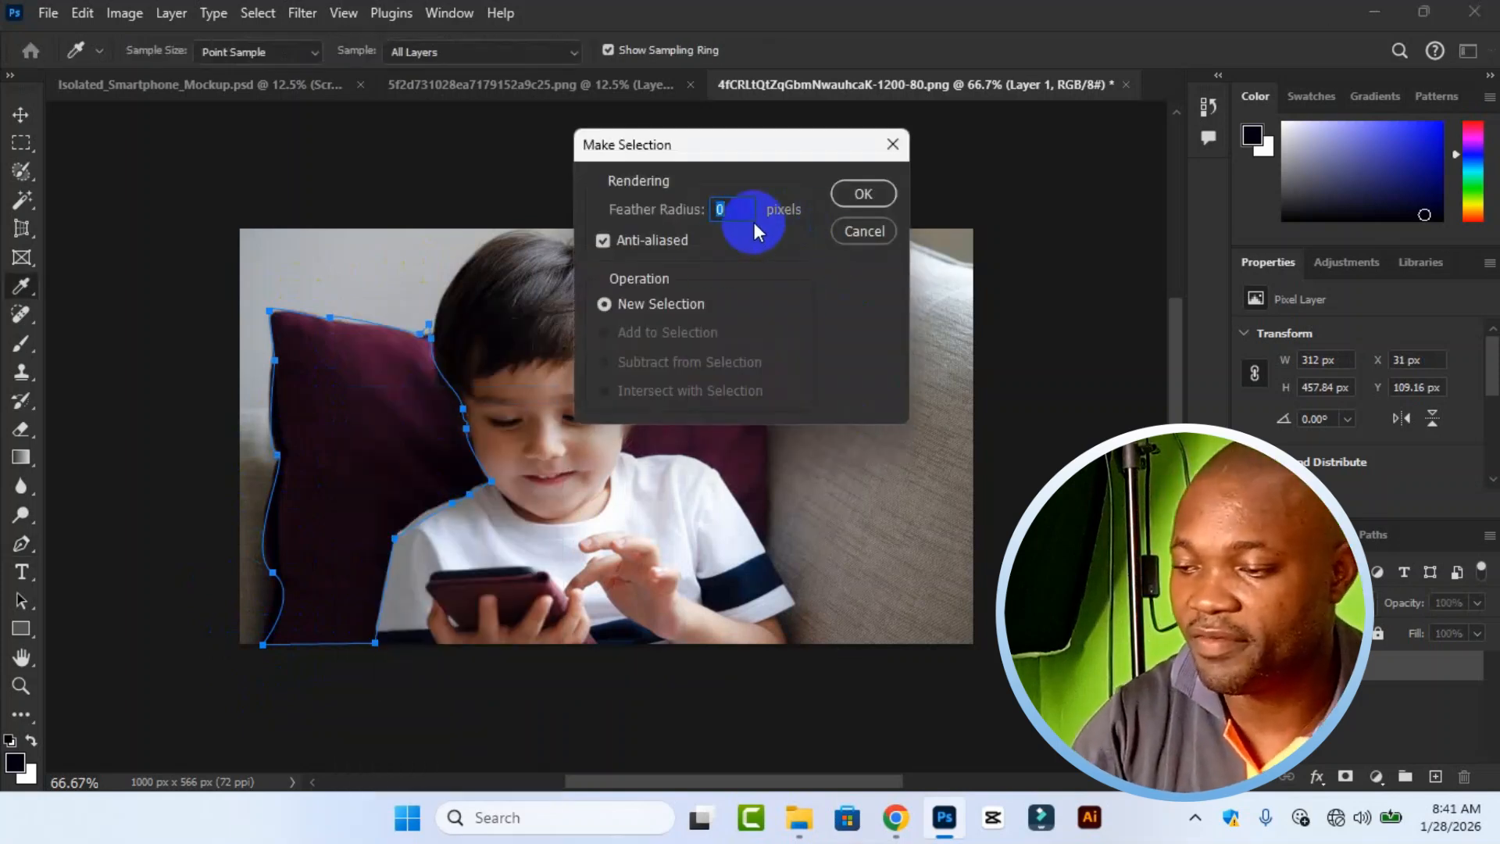
text(2)
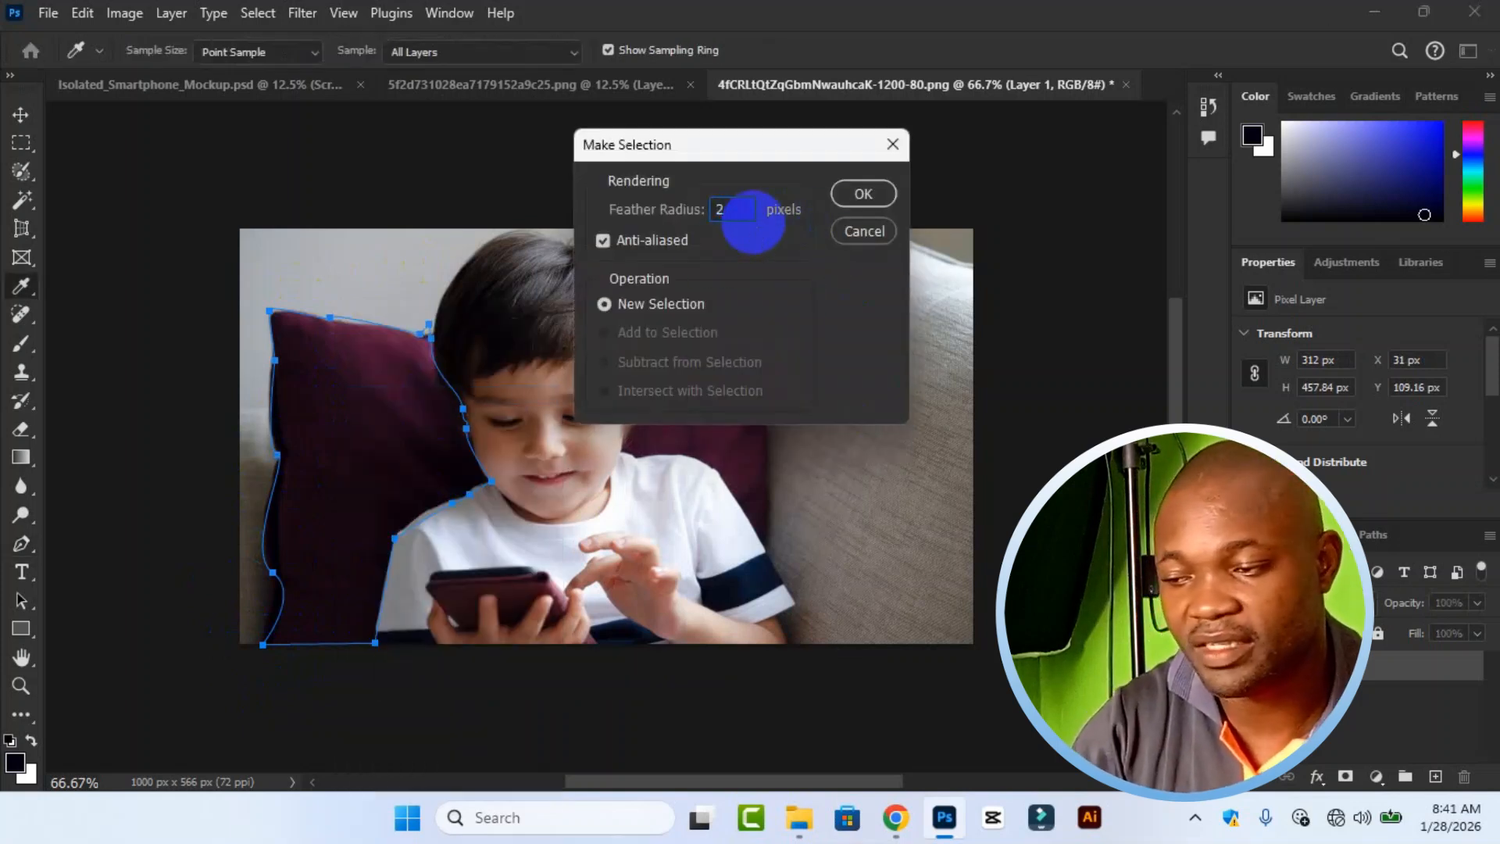
click(870, 196)
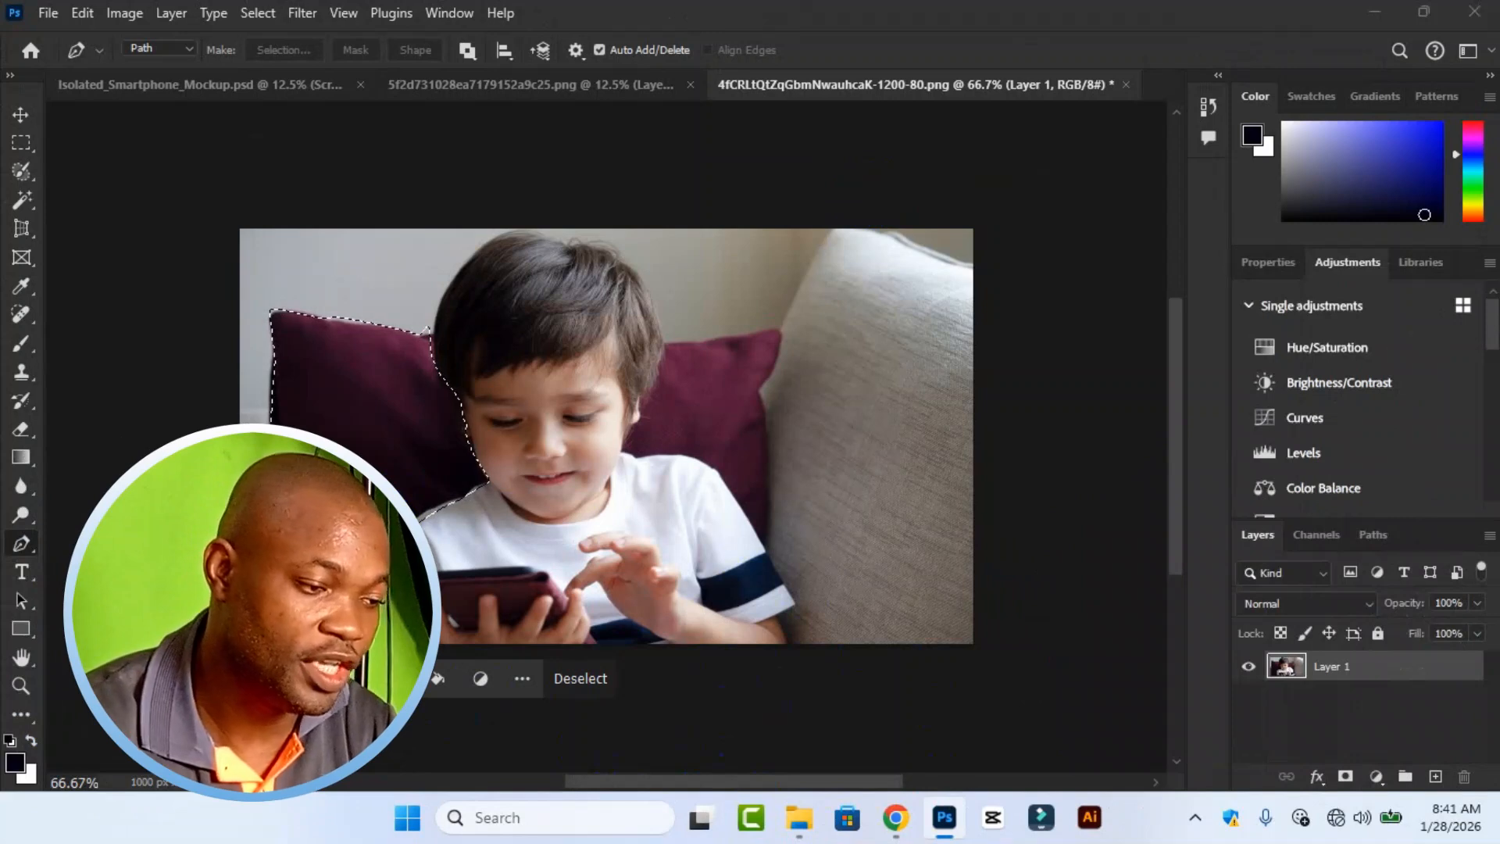
Copy the selected cushion onto its own layer and toggle the original photo layer's visibility to check the cutout.
key(ctrl+j)
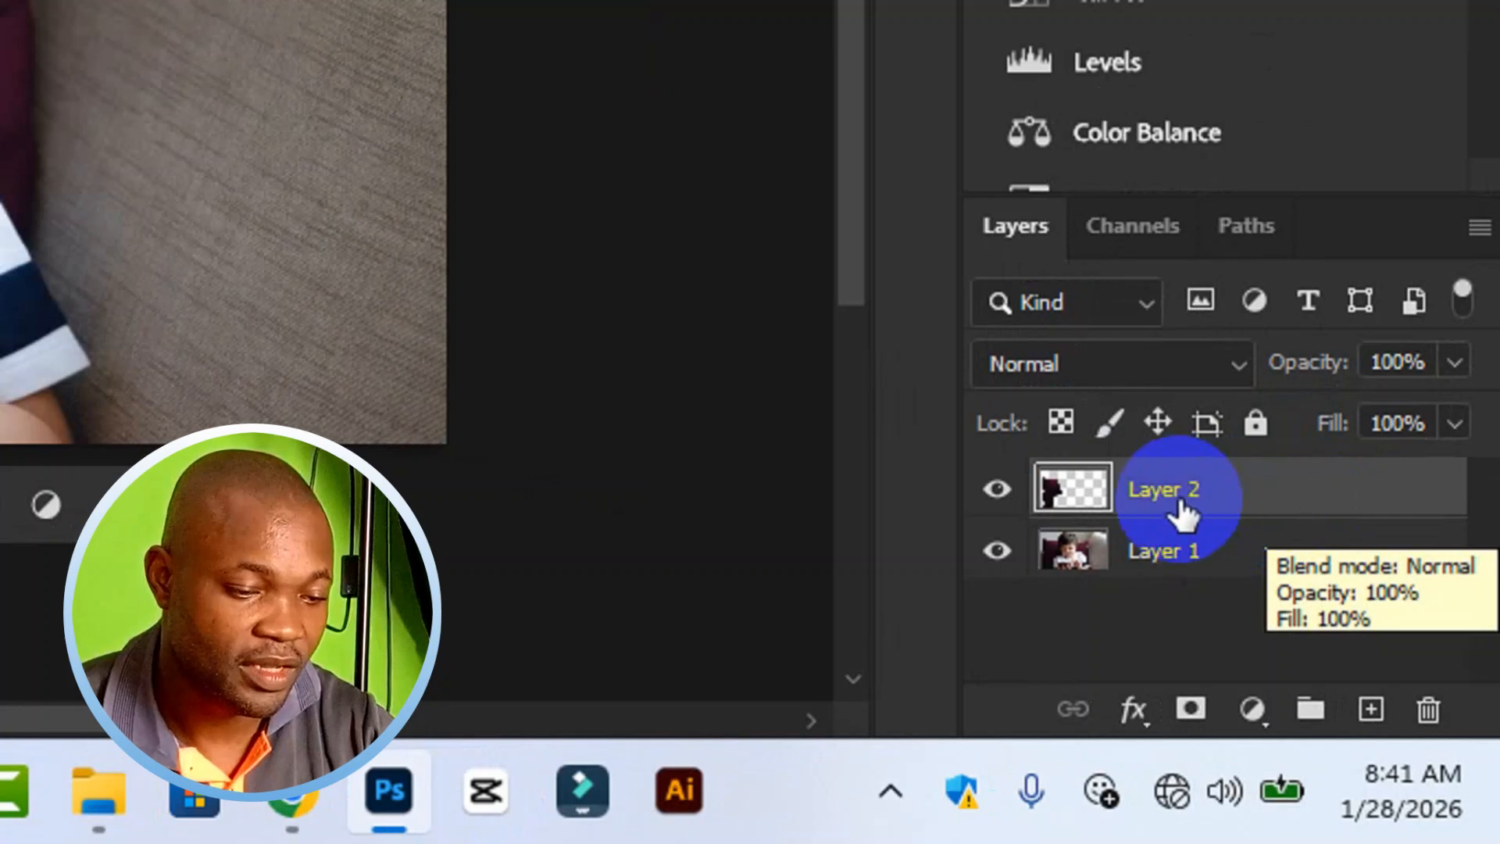
click(995, 555)
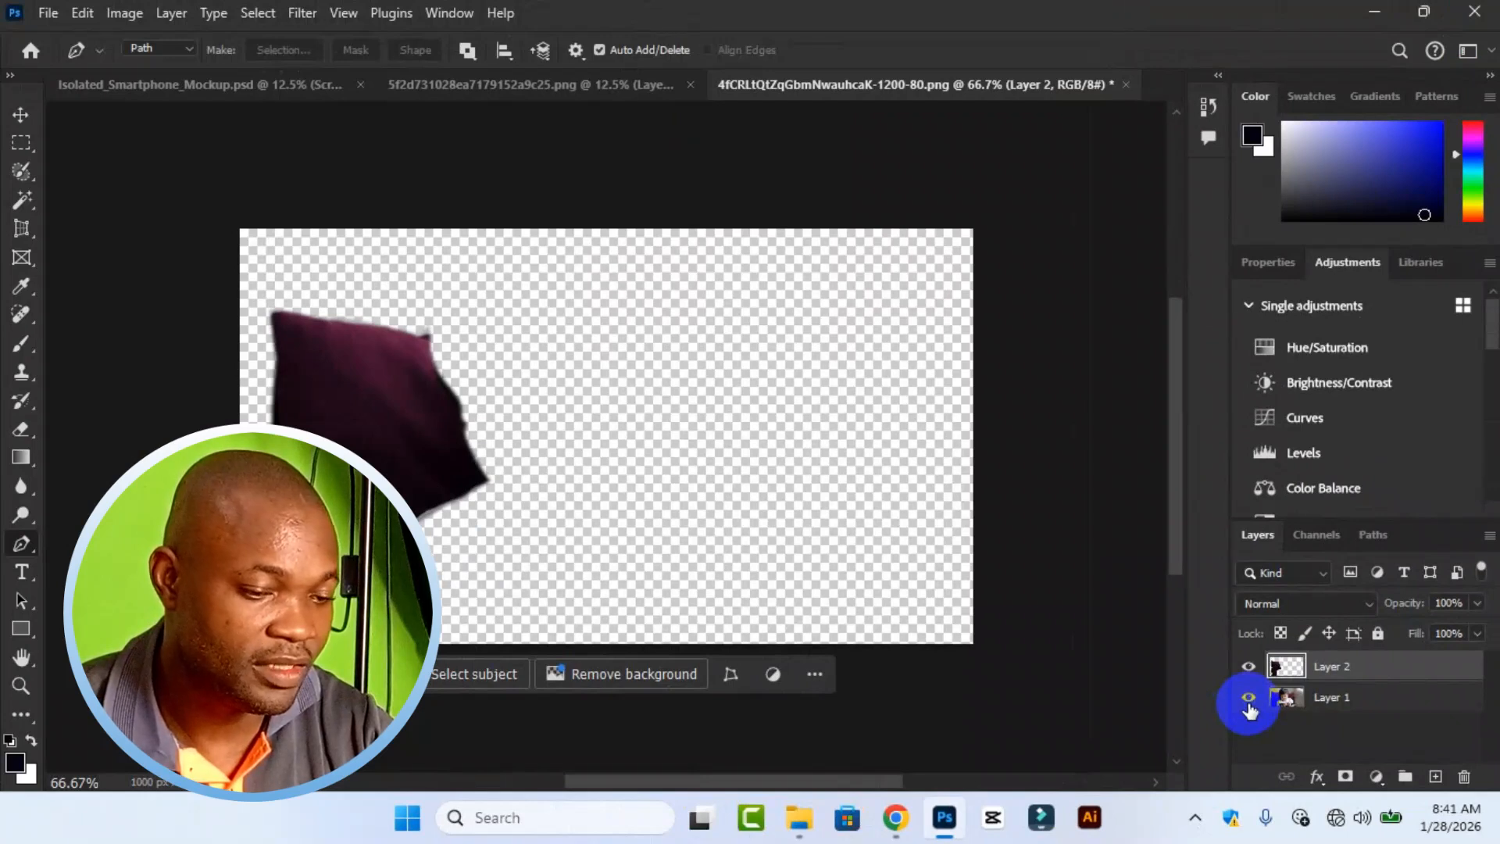
click(1249, 700)
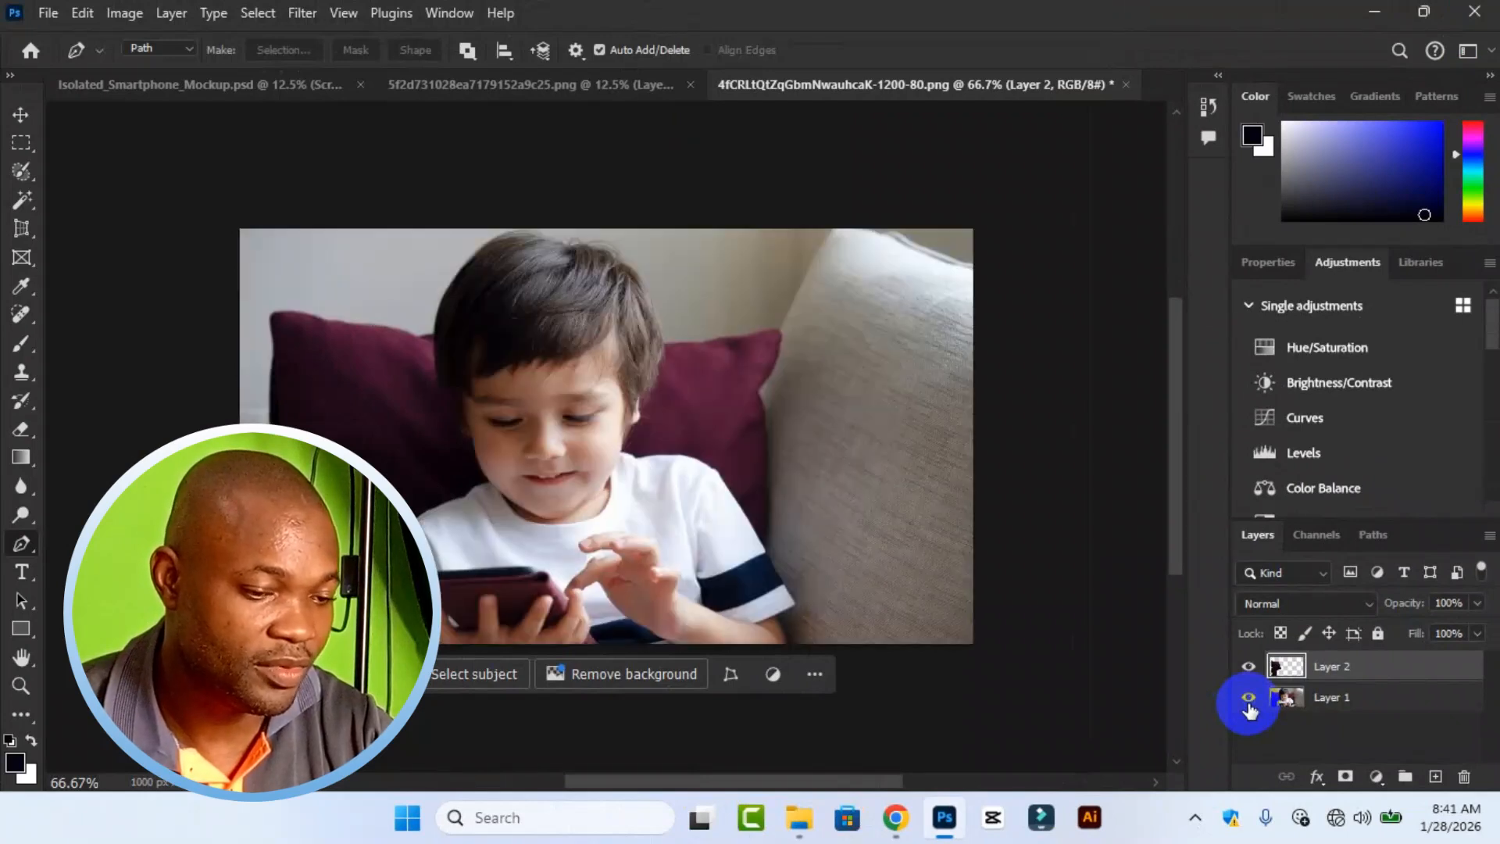
click(1248, 701)
click(1248, 699)
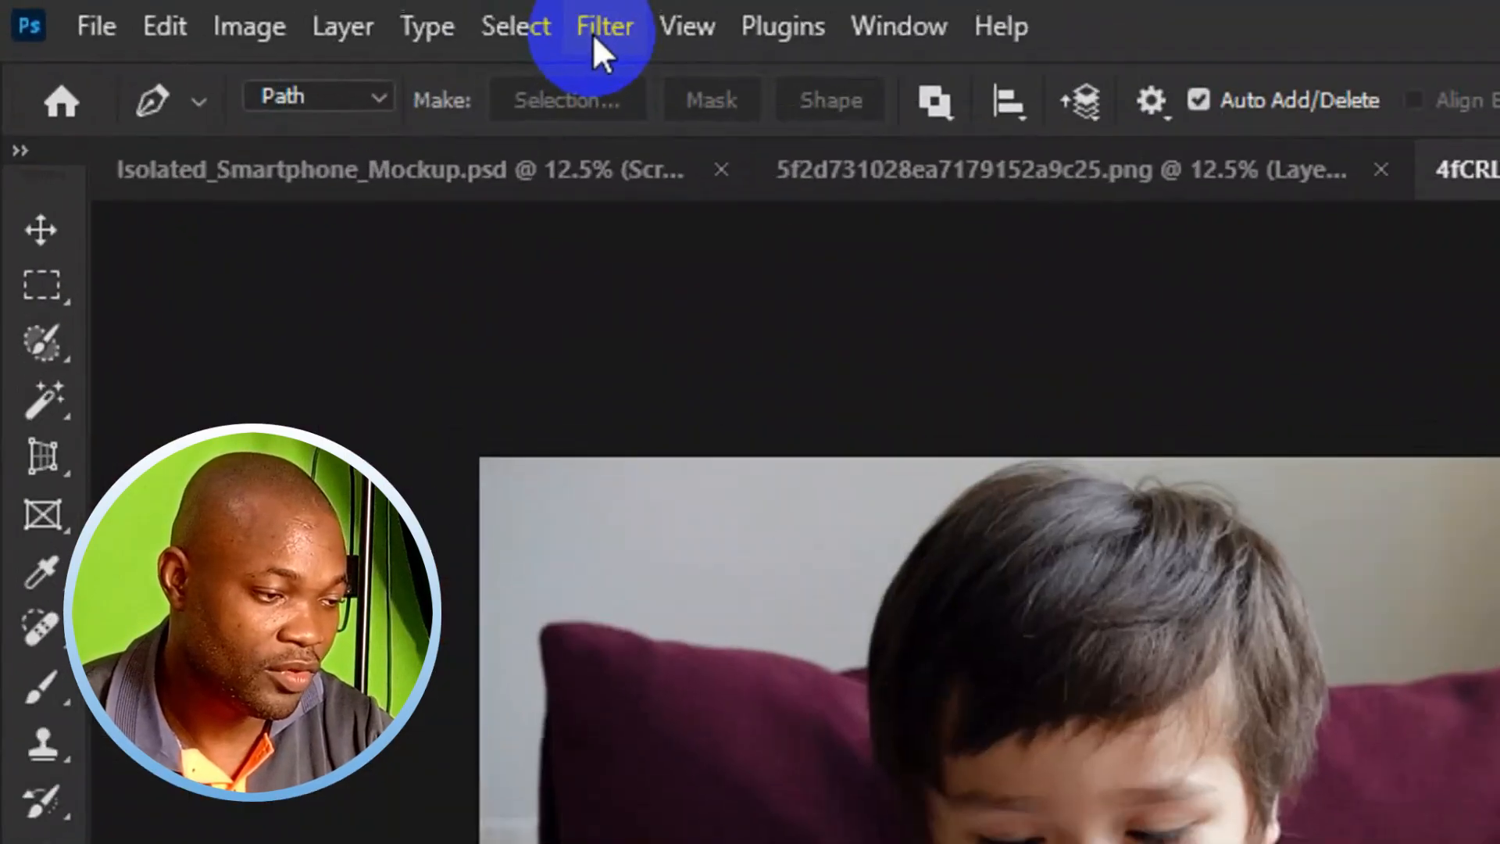
Apply a Gaussian Blur with a 4.4-pixel radius to the copied cushion layer.
click(302, 21)
mouse_move(399, 284)
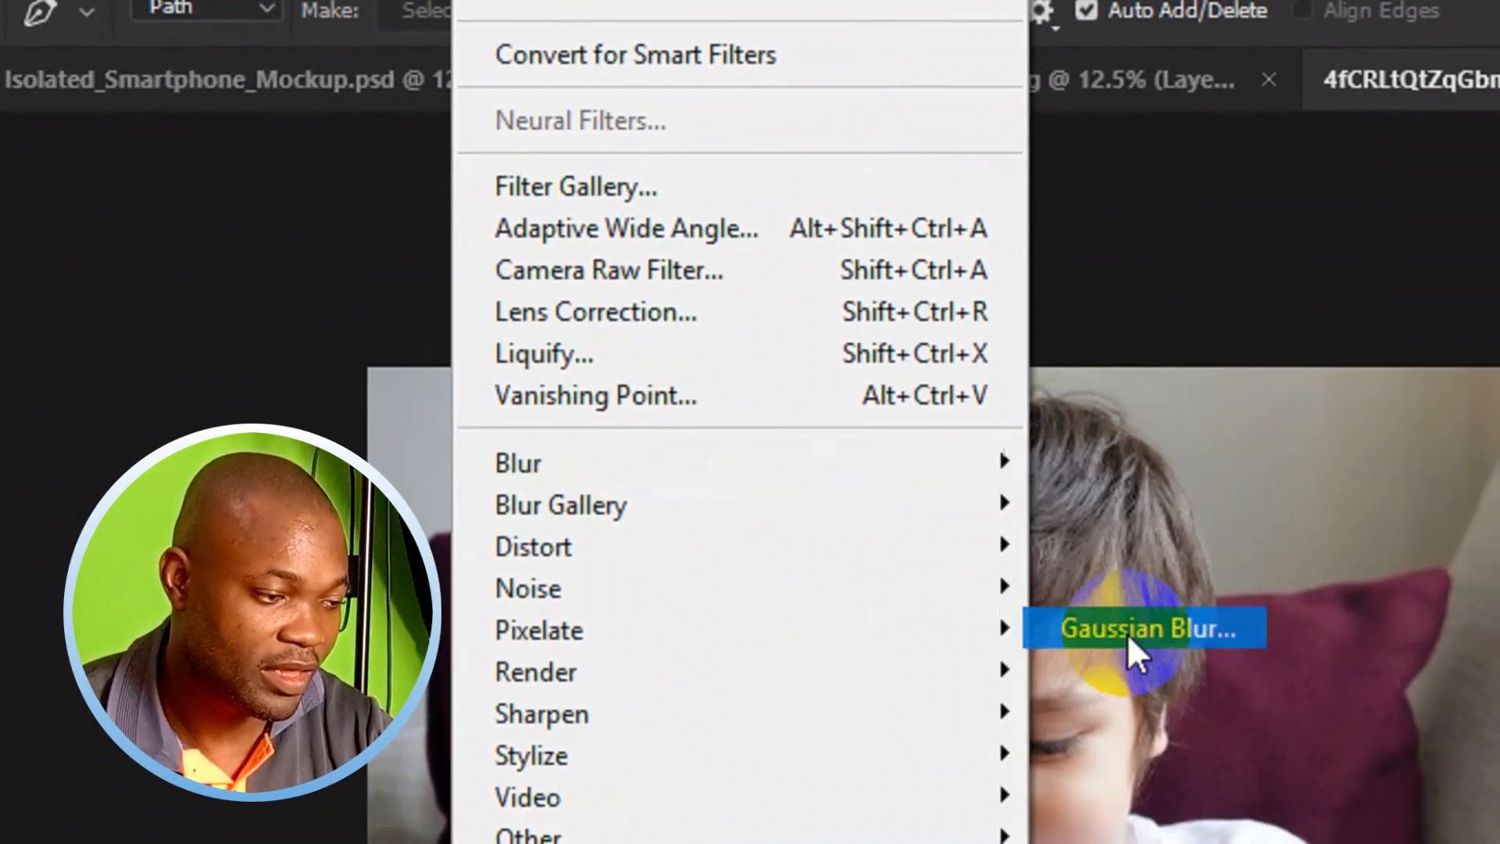
click(1230, 718)
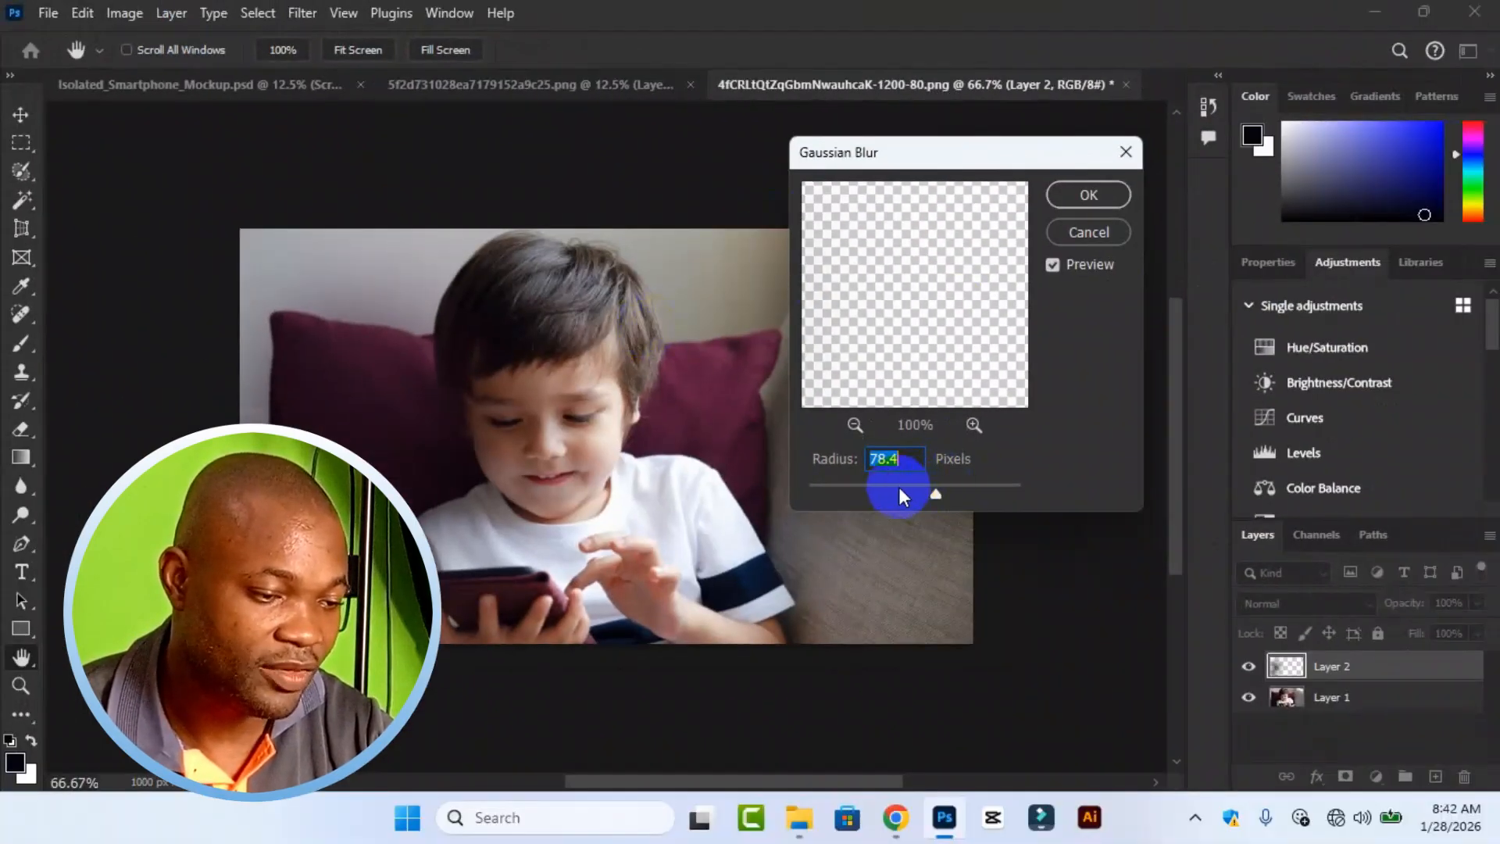
drag(936, 495, 876, 497)
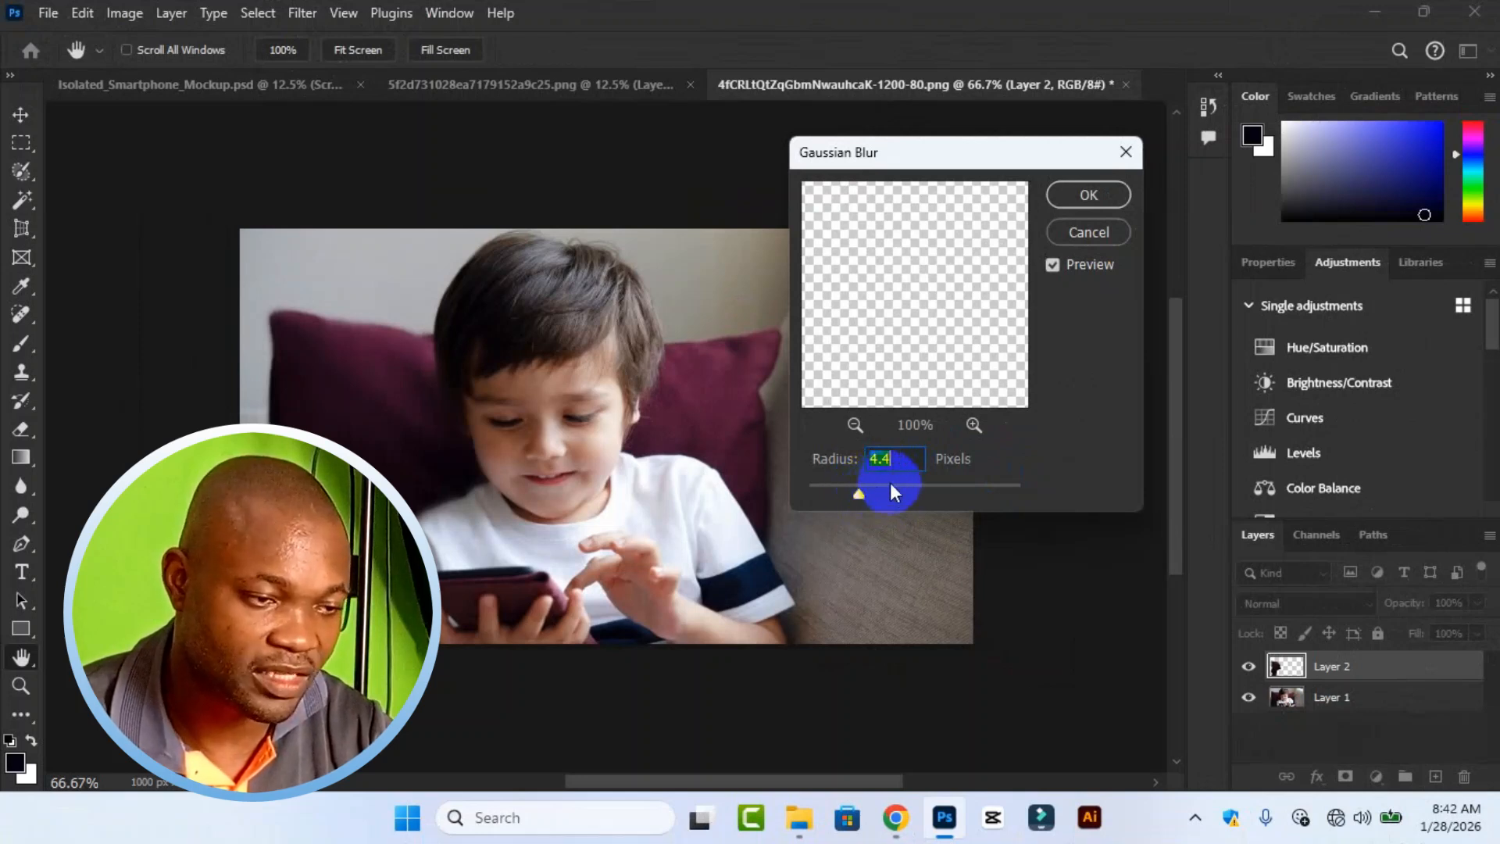
click(1084, 197)
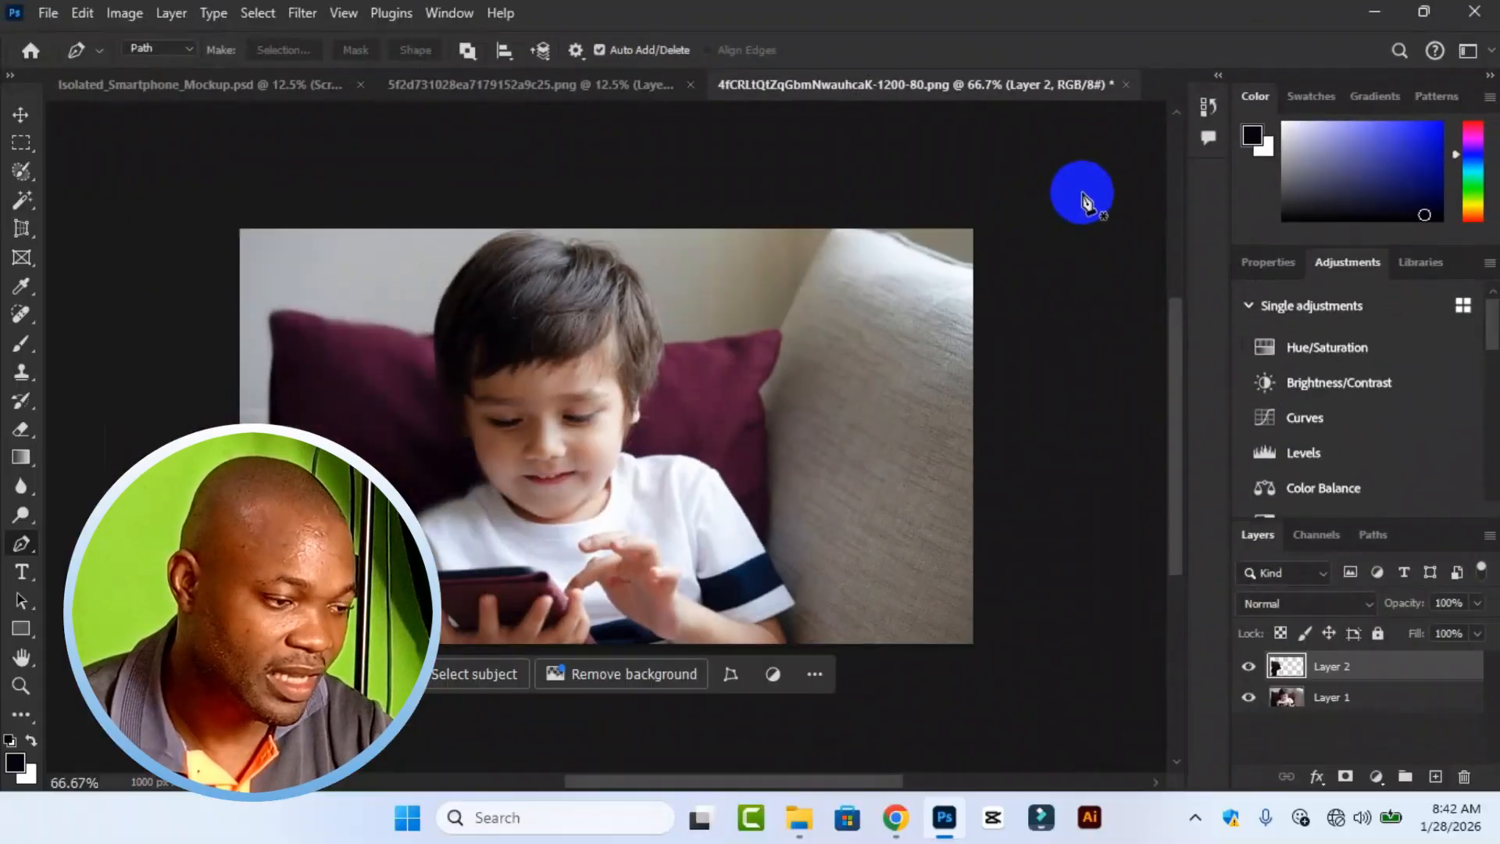
Switch to the Move tool and select the blurred cushion layer on the photo.
click(26, 114)
click(584, 365)
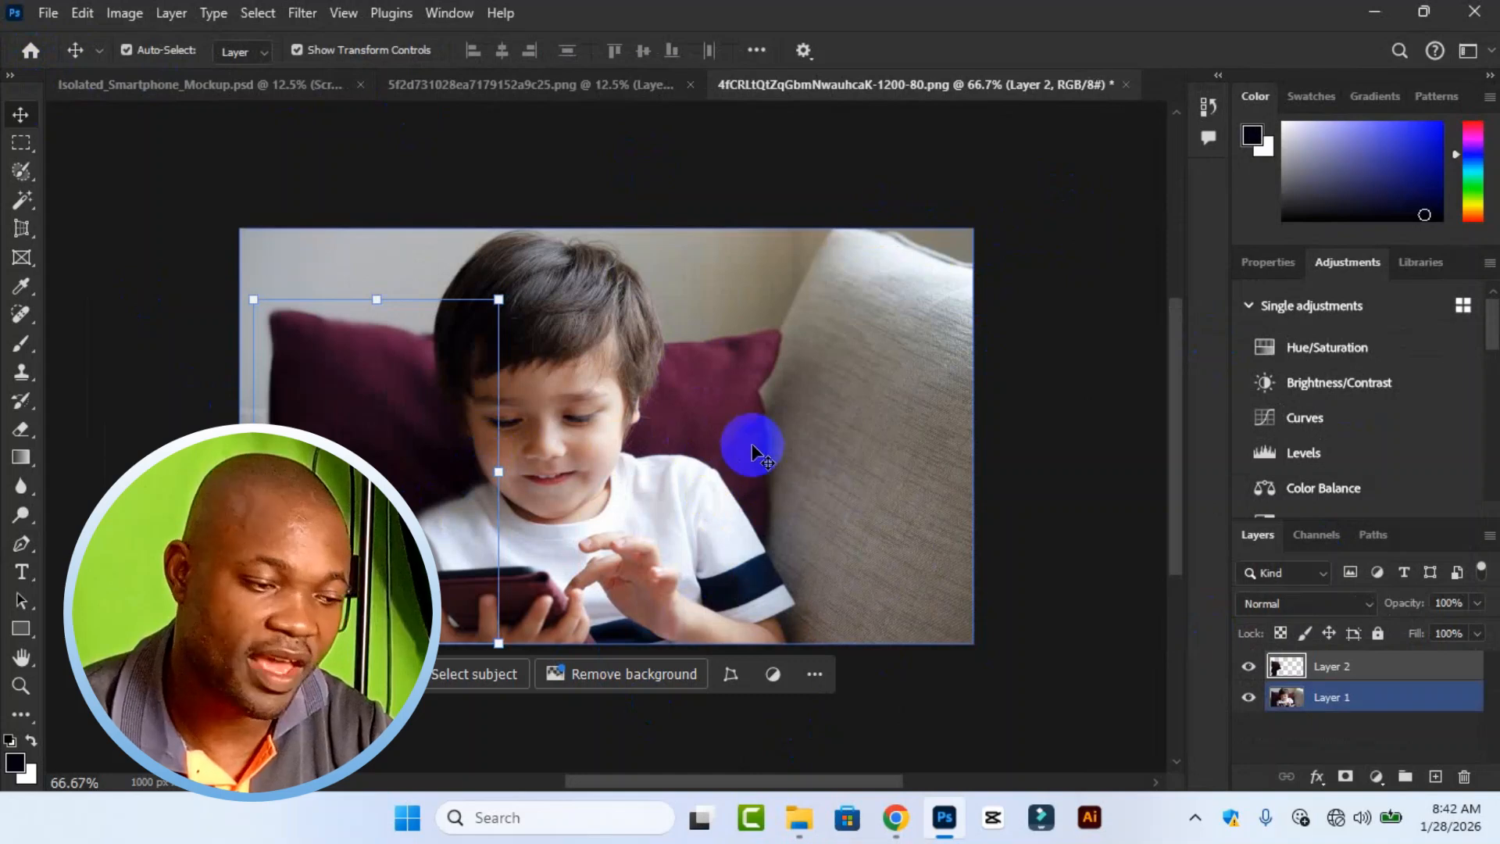
click(1098, 516)
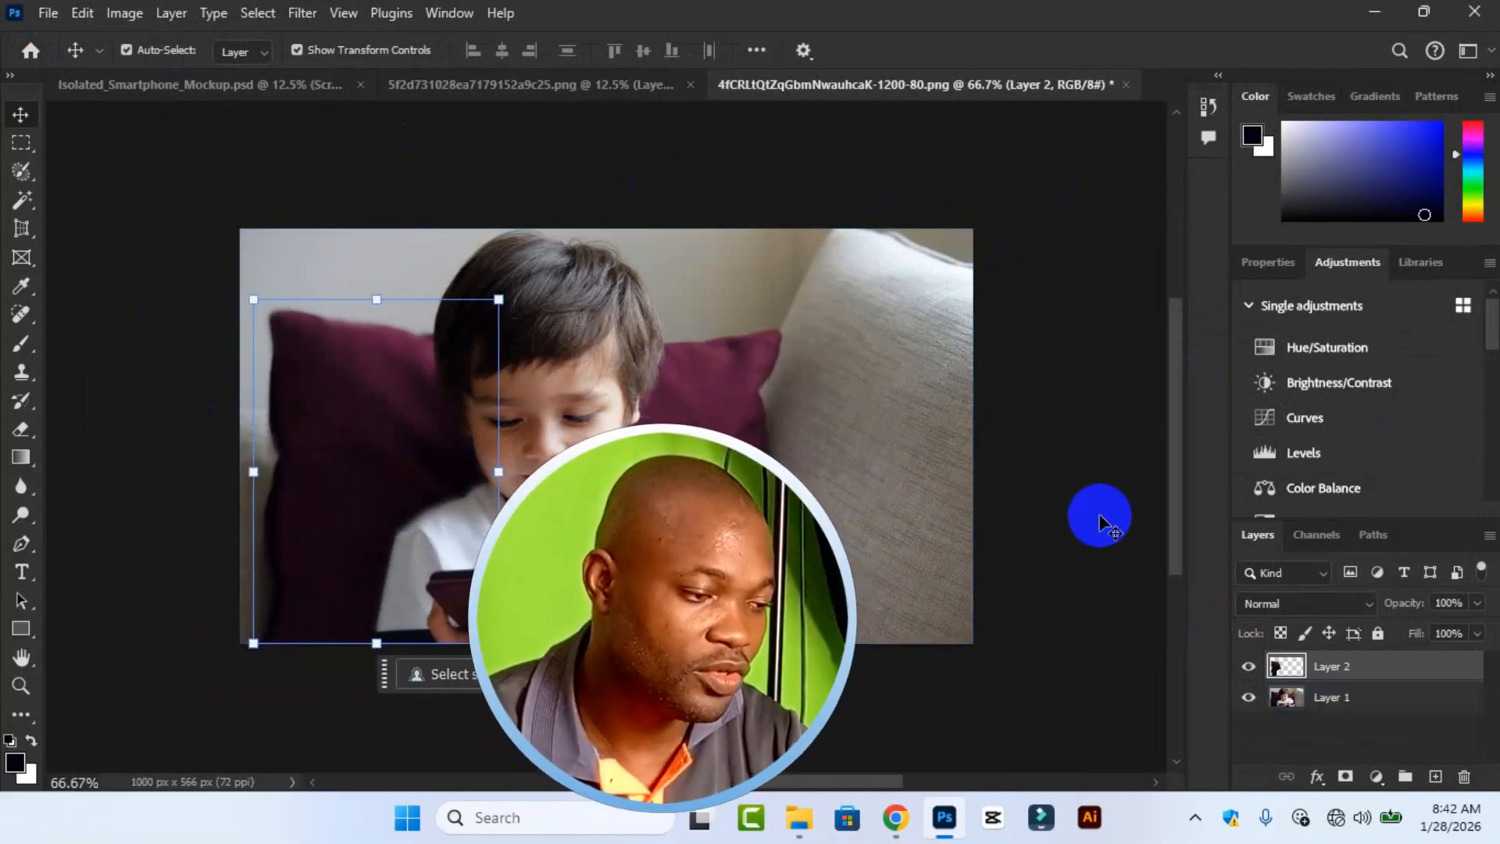
click(344, 414)
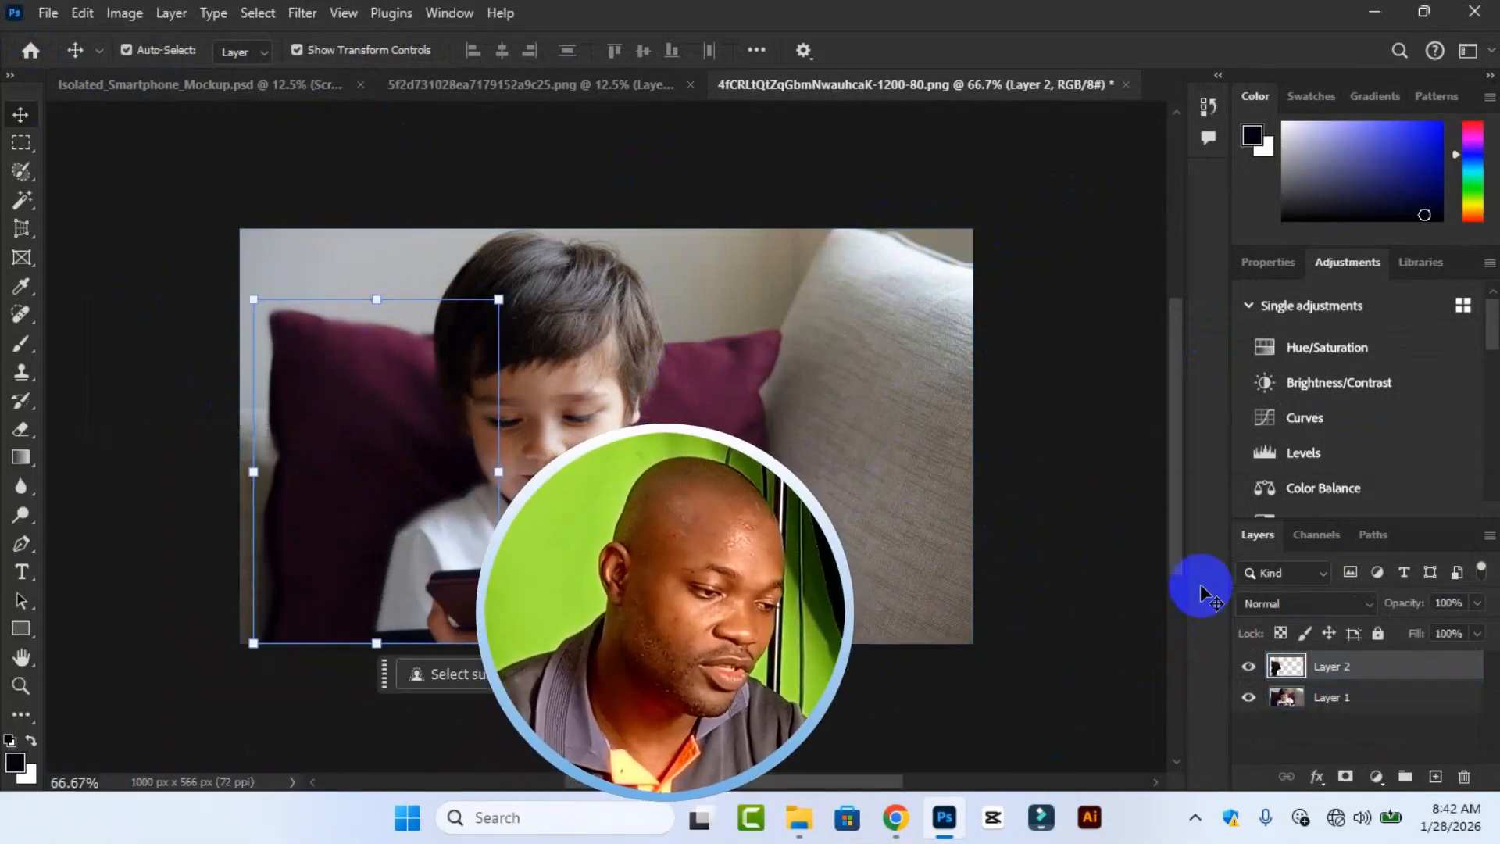